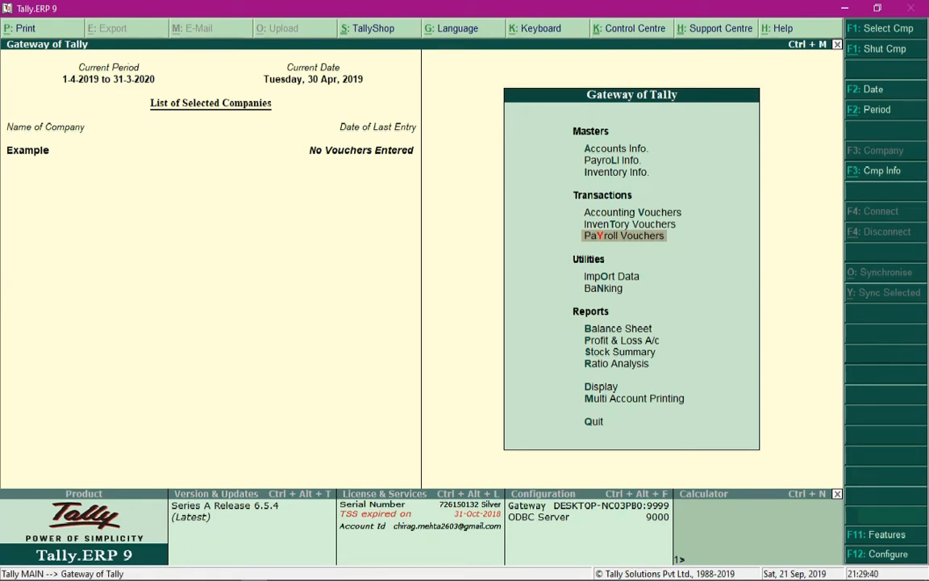
Step: Open the employee/group selection for displaying salary details in the payroll information
{"action": "key", "text": "Up"}
{"action": "key", "text": "Up"}
{"action": "key", "text": "Up"}
{"action": "key", "text": "Up"}
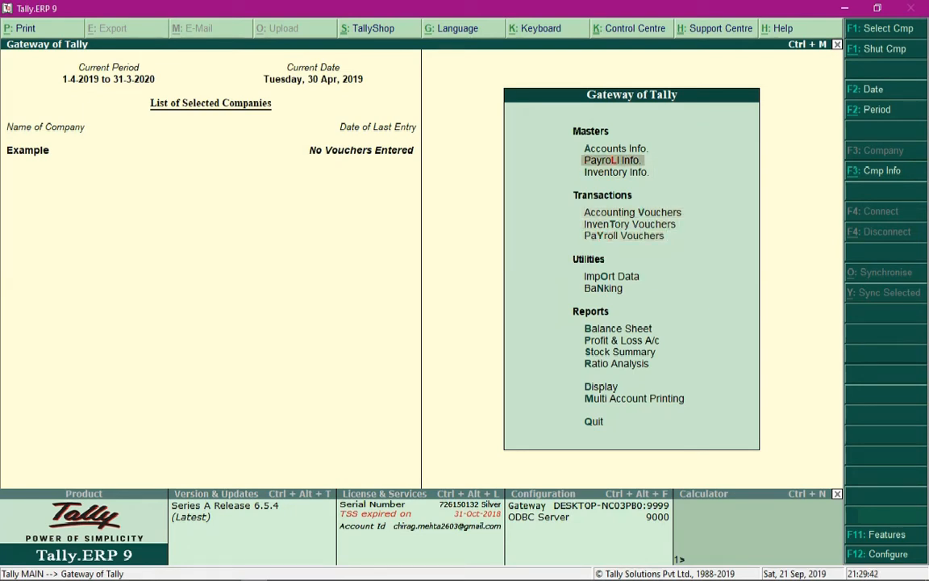
{"action": "key", "text": "Return"}
{"action": "key", "text": "Down"}
{"action": "key", "text": "Down"}
{"action": "key", "text": "Down"}
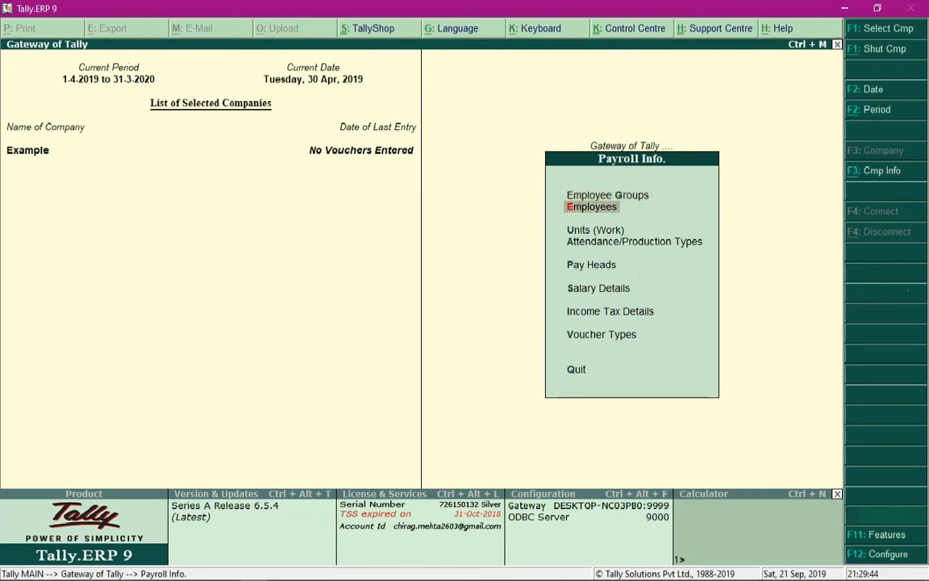
{"action": "key", "text": "Down"}
{"action": "key", "text": "Down"}
{"action": "key", "text": "Return"}
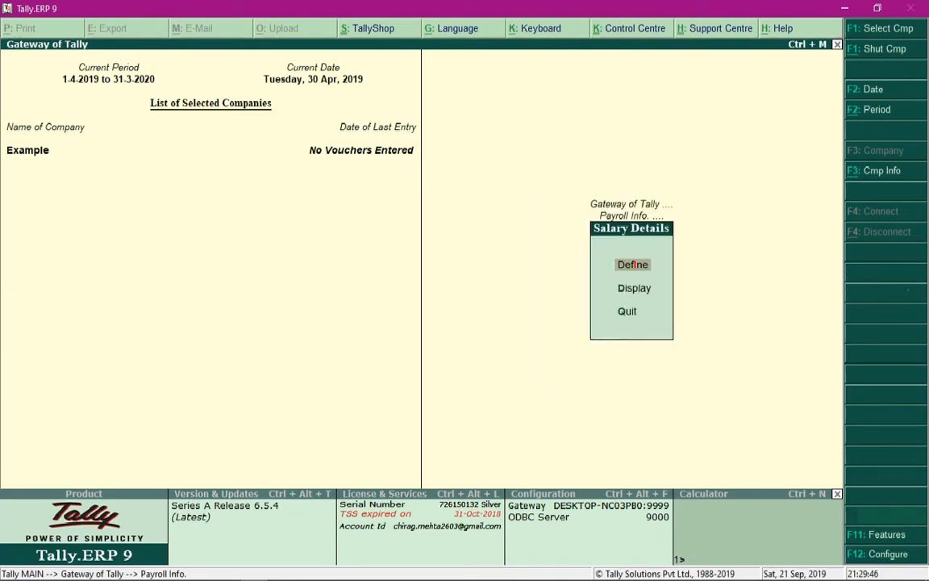
{"action": "key", "text": "Down"}
{"action": "key", "text": "Return"}
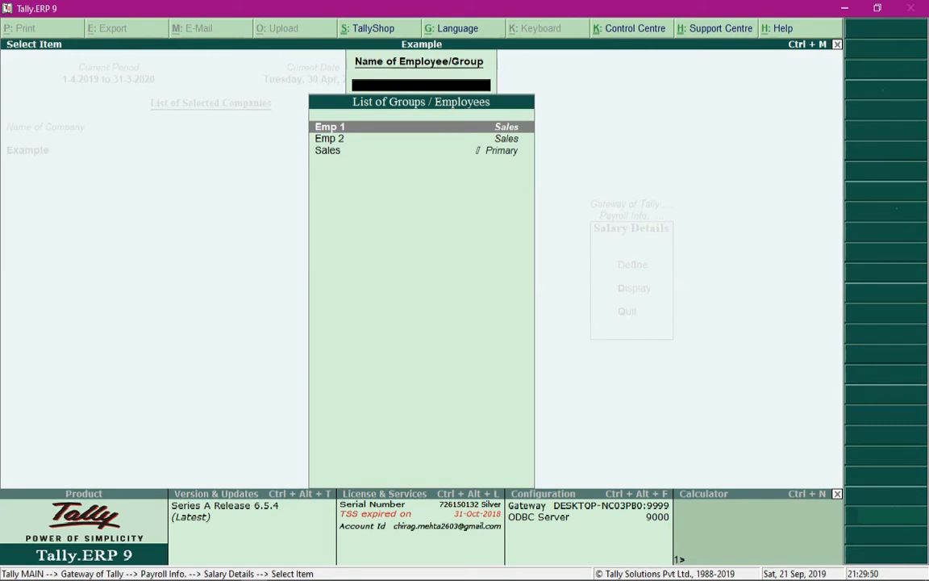
Step: Review the salary details of the Sales employee group, then close them
{"action": "key", "text": "Down"}
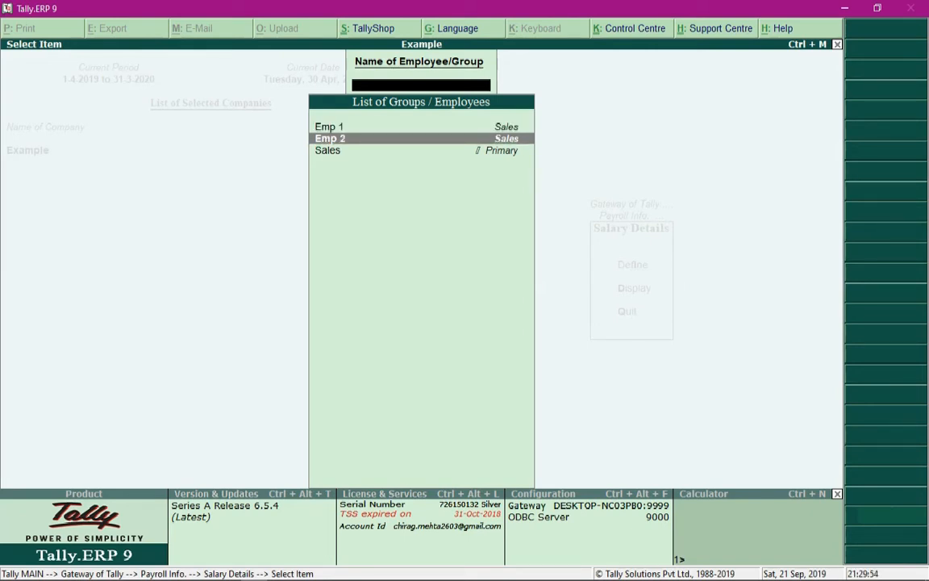
{"action": "key", "text": "Down"}
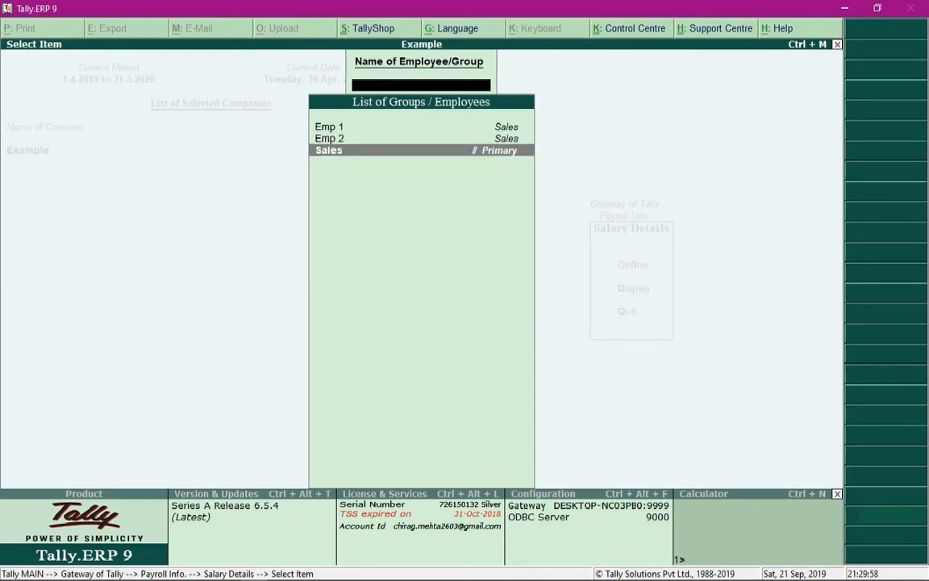
{"action": "key", "text": "Return"}
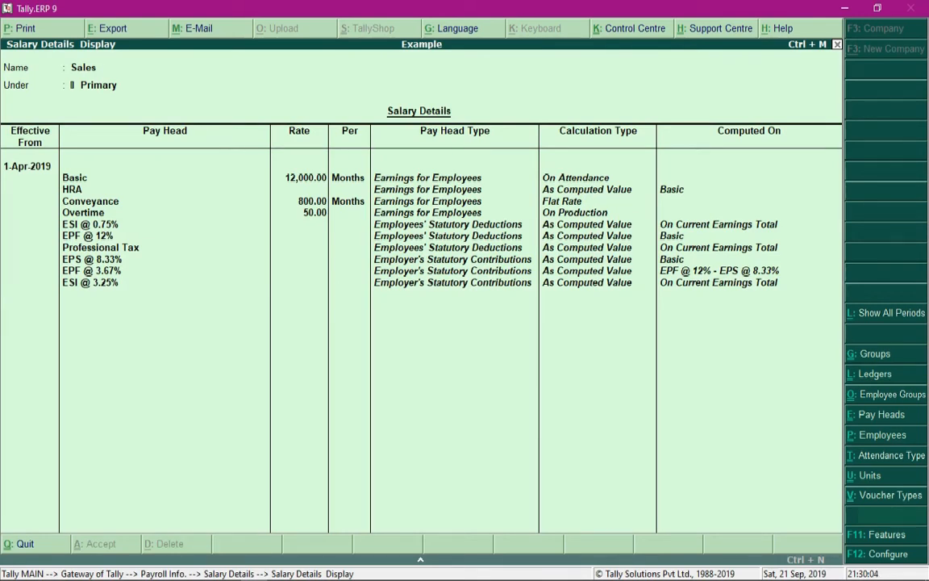
{"action": "key", "text": "Escape"}
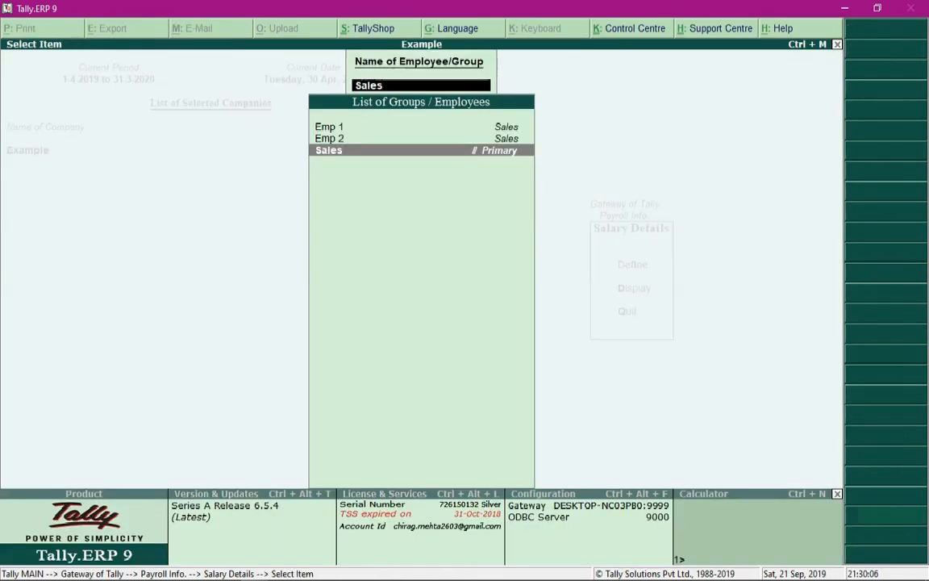
Step: Review the salary details of Emp 1 and return to the Gateway of Tally
{"action": "key", "text": "Up"}
{"action": "key", "text": "Up"}
{"action": "key", "text": "Down"}
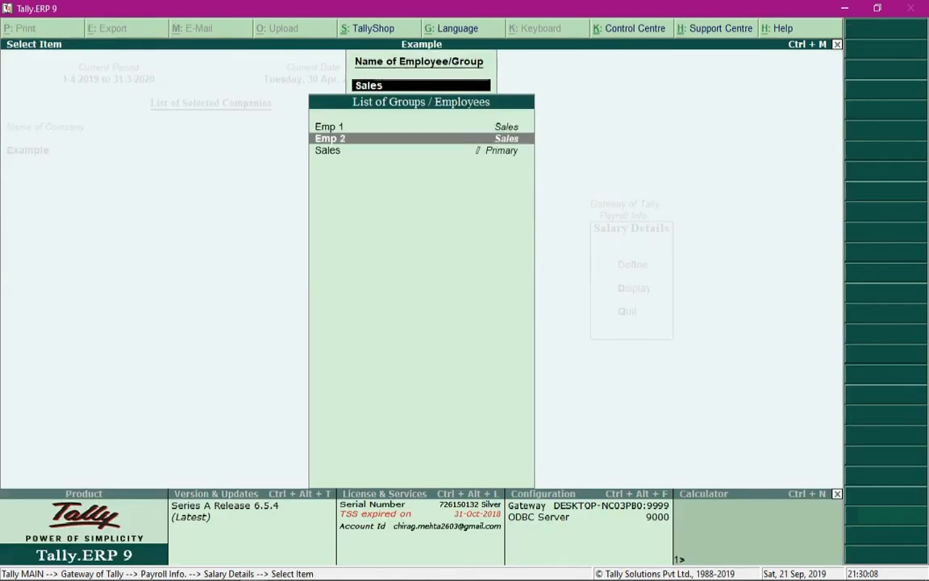
{"action": "key", "text": "Up"}
{"action": "key", "text": "Return"}
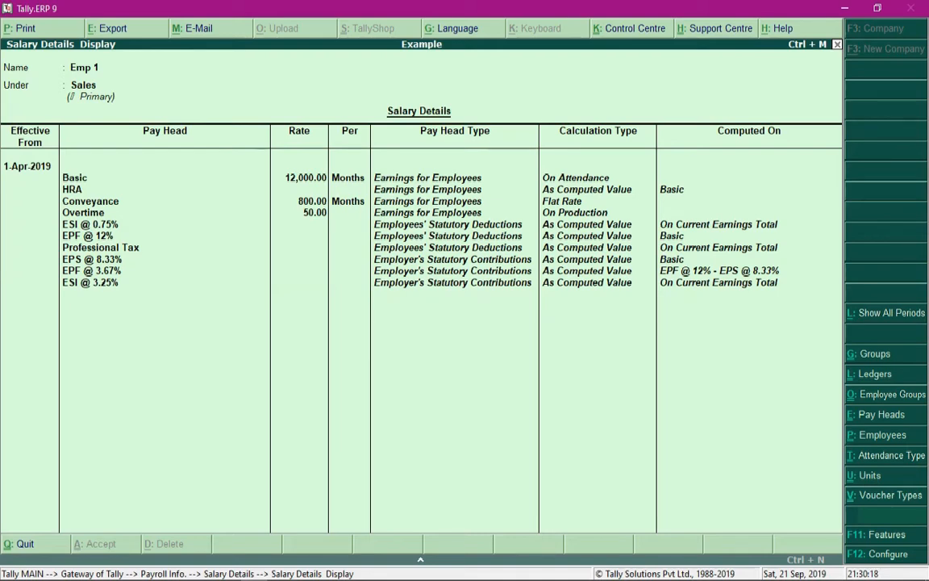
{"action": "key", "text": "Escape"}
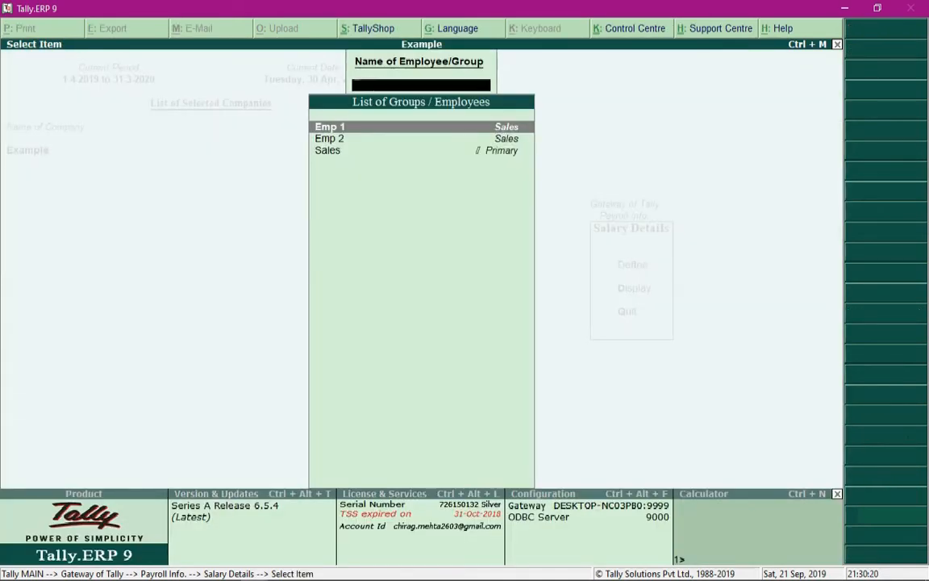
{"action": "key", "text": "Escape"}
{"action": "key", "text": "Escape"}
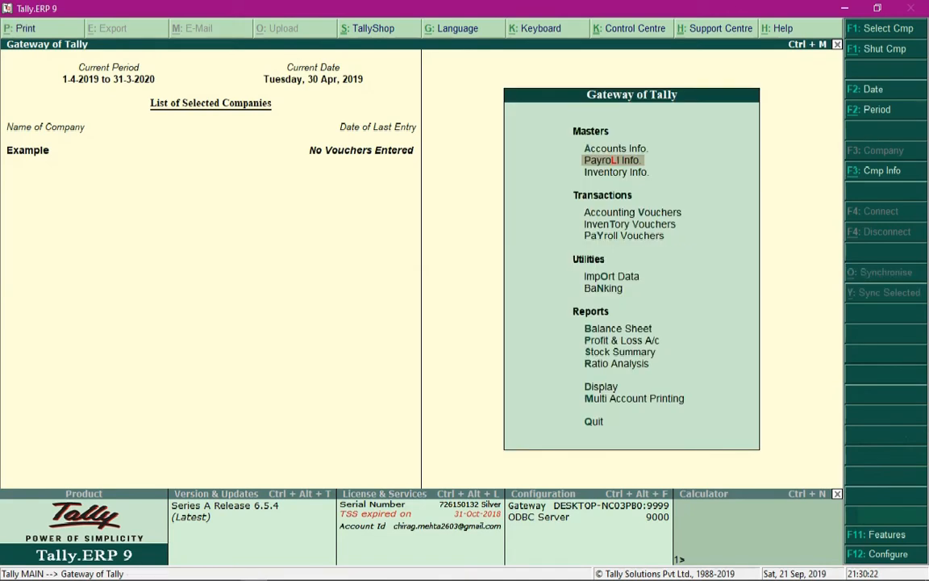
Step: Open an attendance voucher for creation from the payroll vouchers
{"action": "key", "text": "Down"}
{"action": "key", "text": "Down"}
{"action": "key", "text": "Down"}
{"action": "key", "text": "Down"}
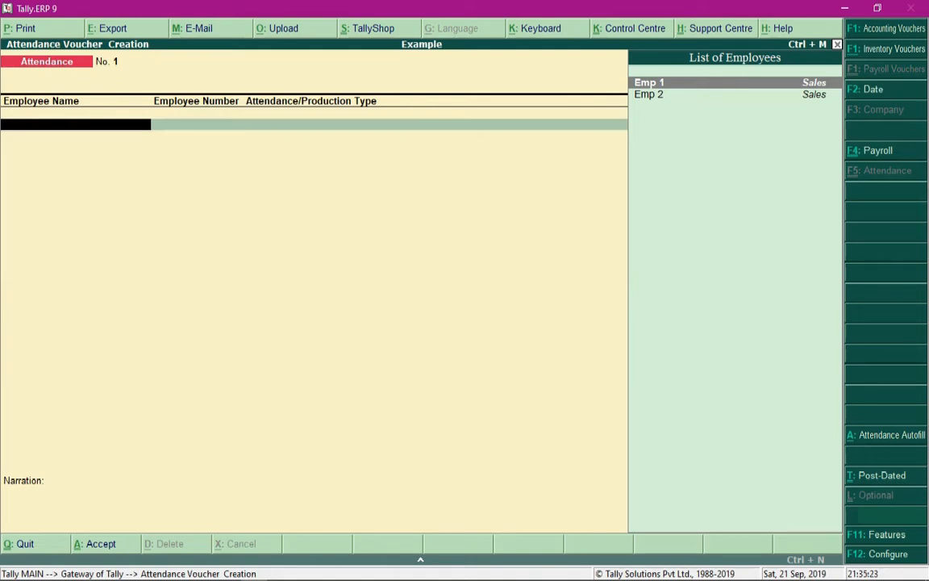
Step: Enter Emp 1 in the attendance voucher with type Present and a value of 10 days
{"action": "key", "text": "Return"}
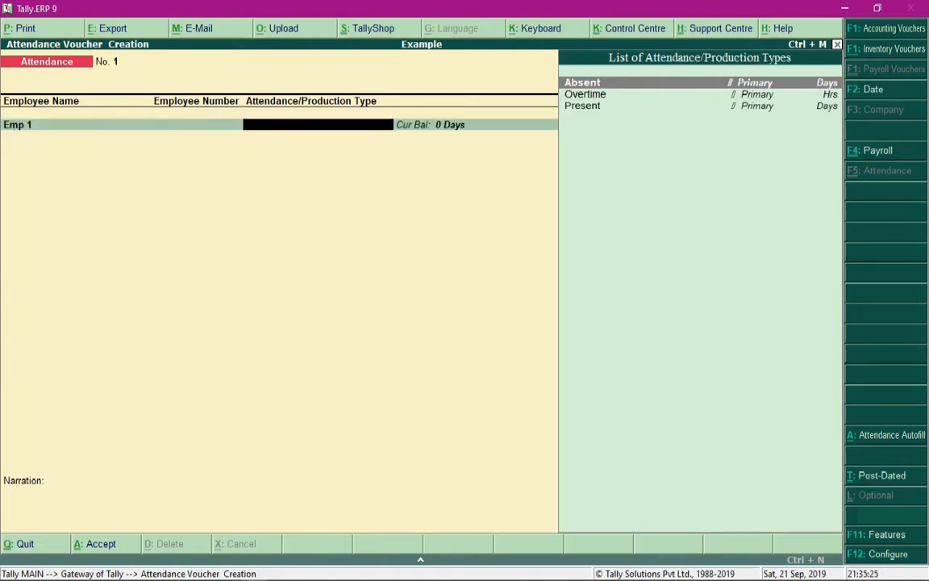
{"action": "key", "text": "Down"}
{"action": "key", "text": "Down"}
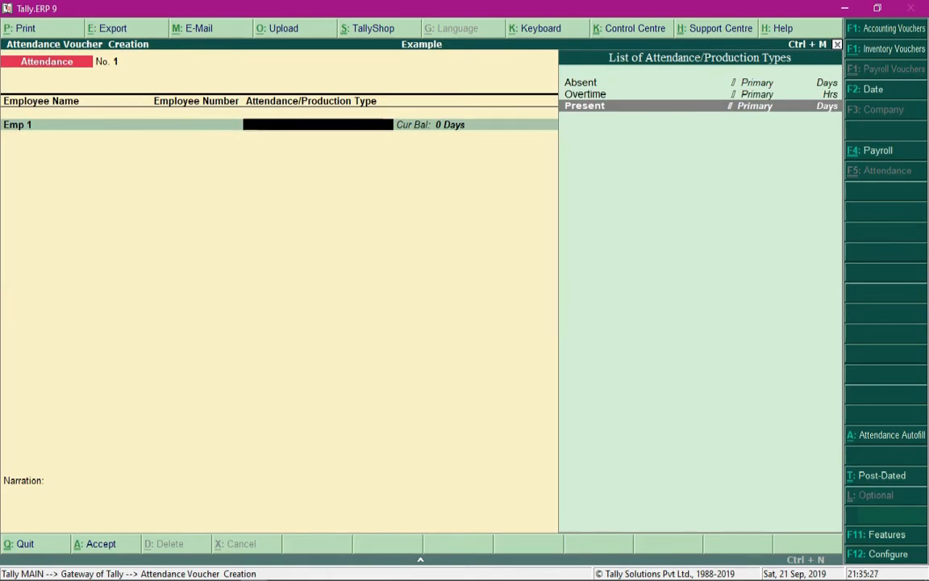
{"action": "key", "text": "Return"}
{"action": "type", "text": "10"}
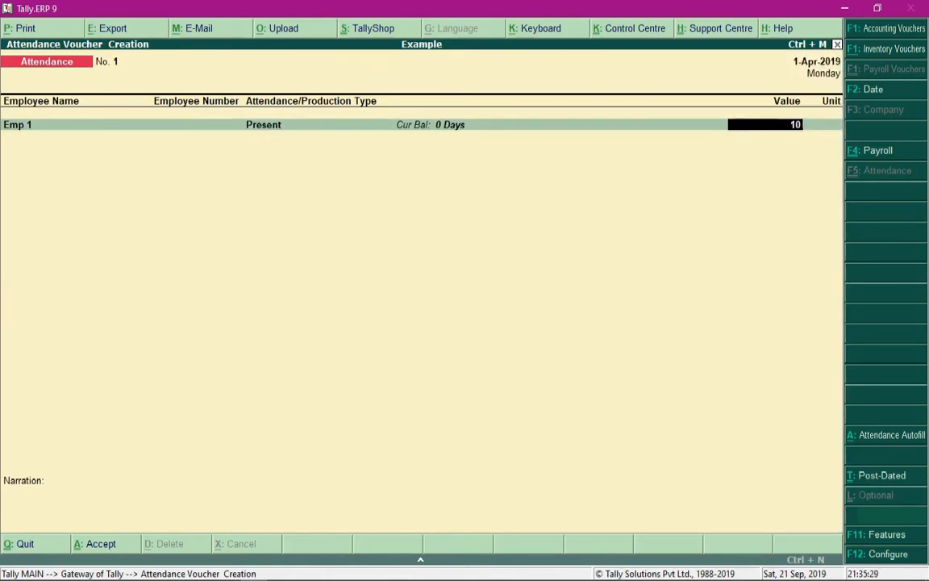
{"action": "key", "text": "Return"}
Step: Add Emp 2 to the attendance voucher with type Present and a value of 20
{"action": "key", "text": "Down"}
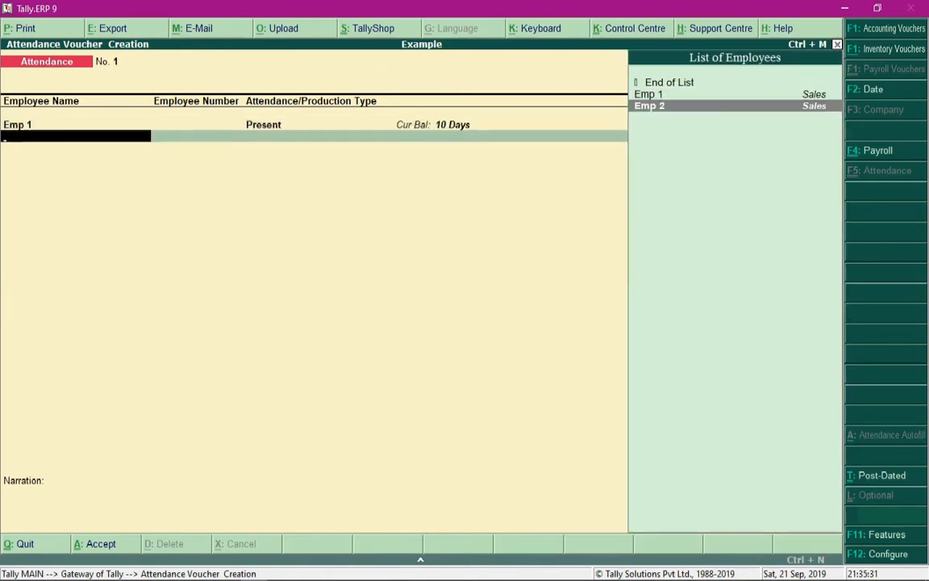
{"action": "key", "text": "Return"}
{"action": "key", "text": "Down"}
{"action": "key", "text": "Down"}
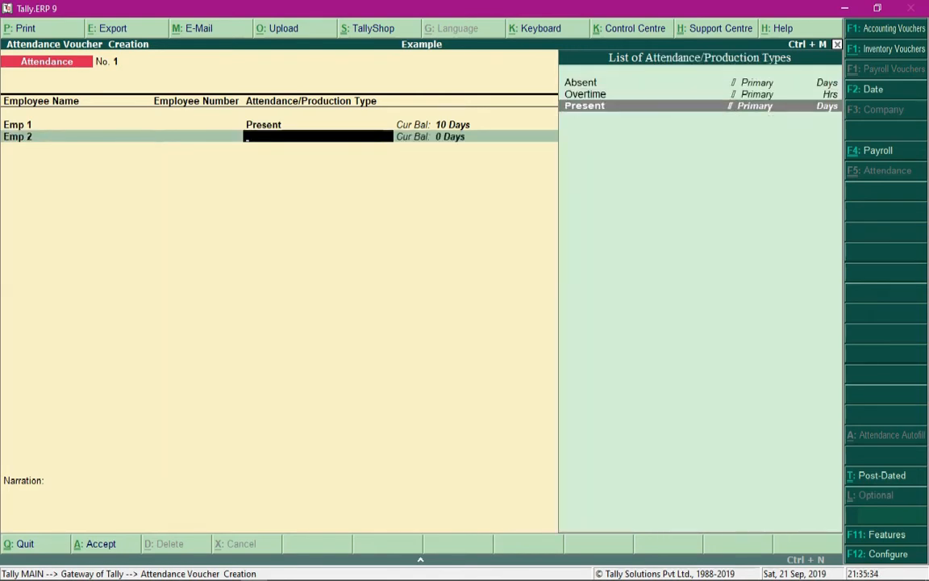
{"action": "key", "text": "Return"}
{"action": "type", "text": "20"}
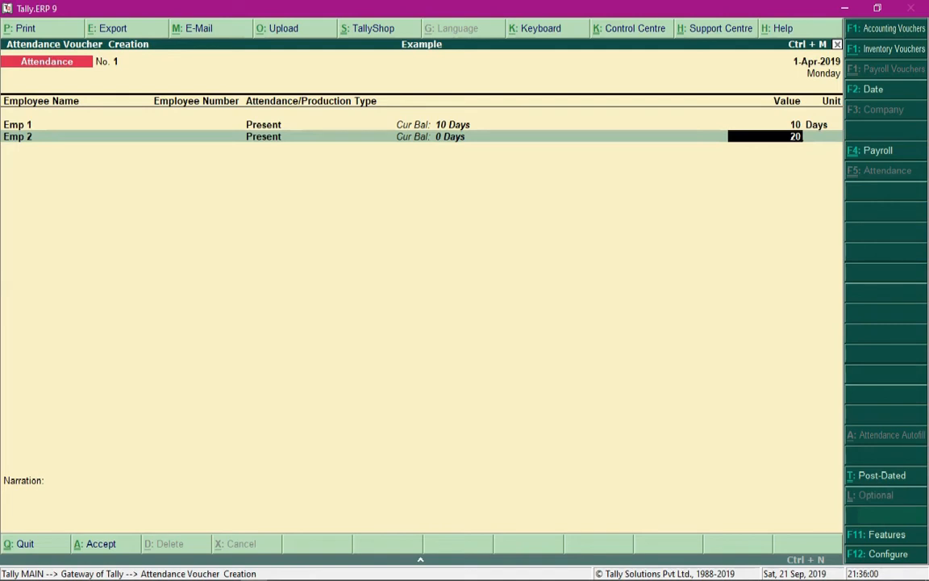
Step: Back out of the Emp 2 entry to the first employee line of the voucher
{"action": "key", "text": "BackSpace"}
{"action": "key", "text": "BackSpace"}
{"action": "key", "text": "BackSpace"}
{"action": "key", "text": "BackSpace"}
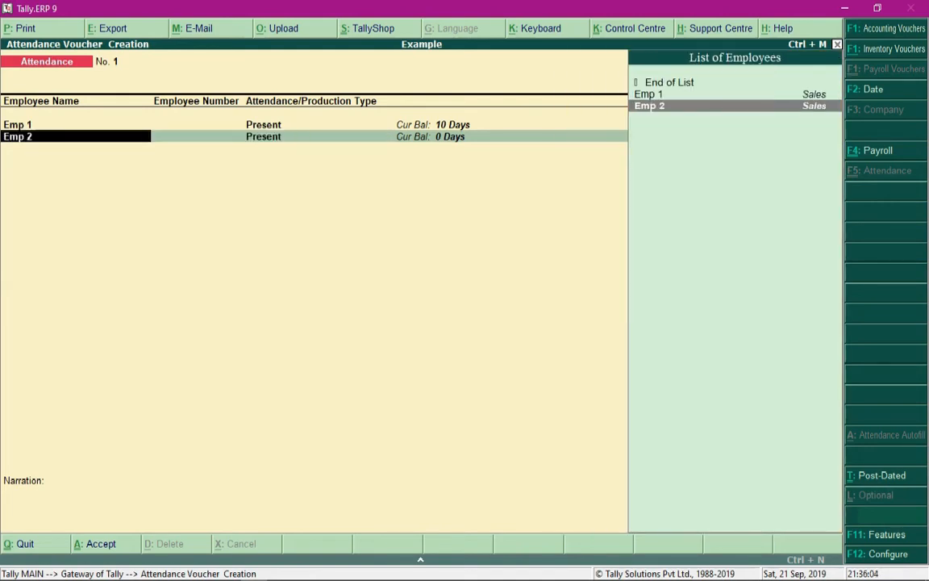
{"action": "key", "text": "BackSpace"}
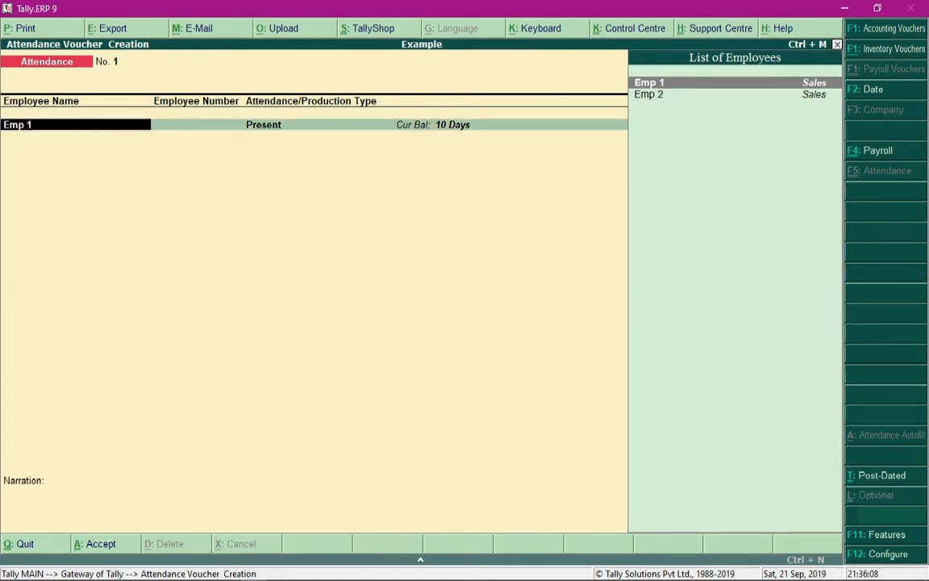
Step: In Attendance Auto Fill, set the voucher date to 30-4-2019 and the employee/group to Sales
{"action": "type", "text": "1"}
{"action": "key", "text": "BackSpace"}
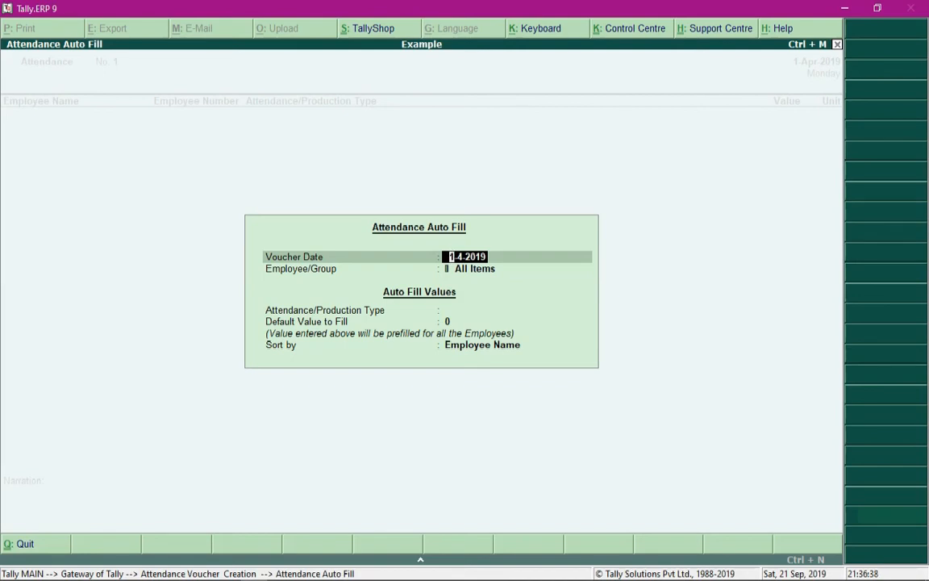
{"action": "type", "text": "30-4"}
{"action": "key", "text": "Return"}
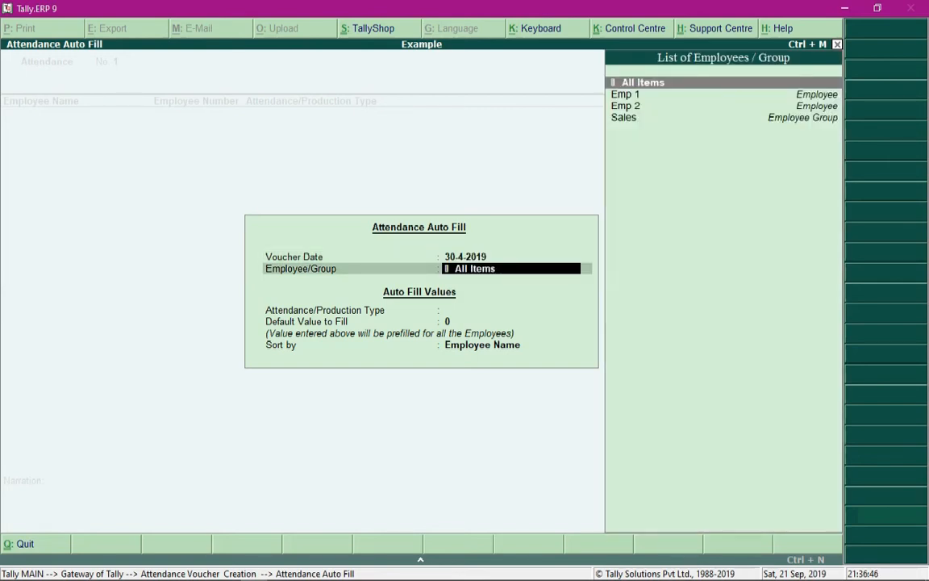
{"action": "key", "text": "Down"}
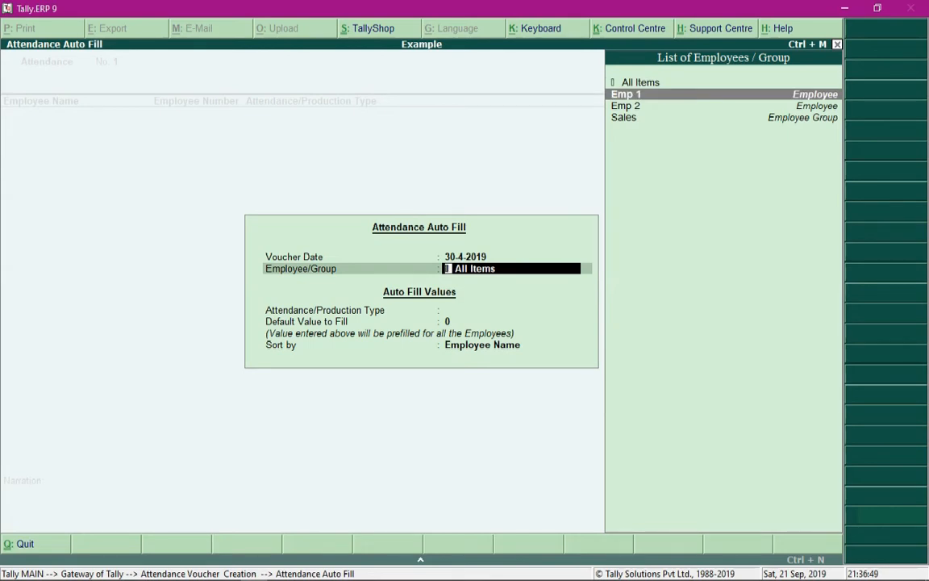
{"action": "key", "text": "Down"}
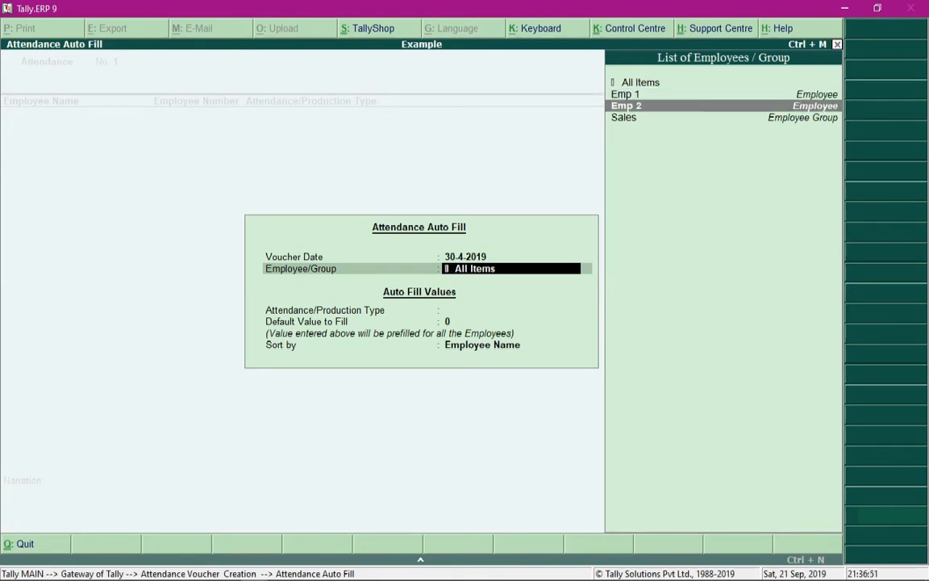
{"action": "key", "text": "Down"}
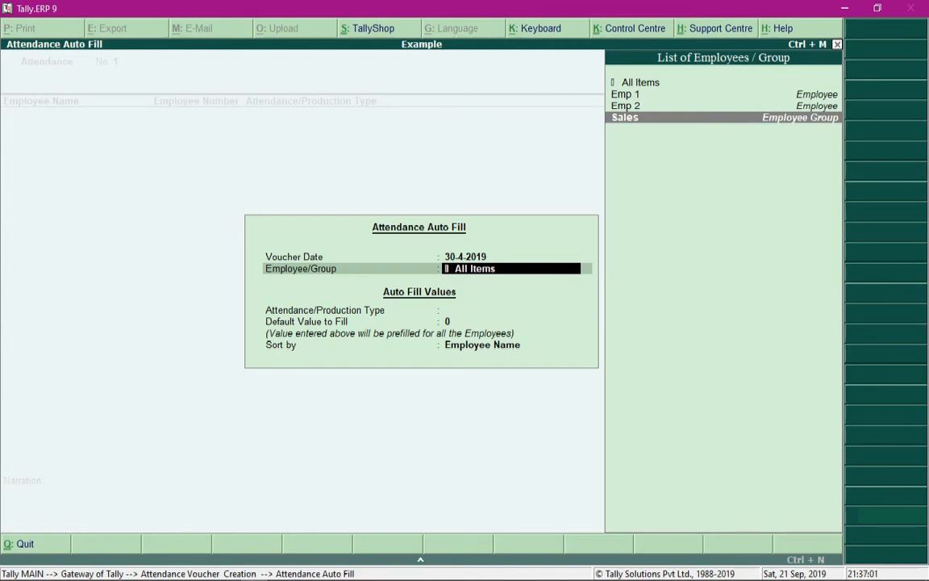
{"action": "key", "text": "Return"}
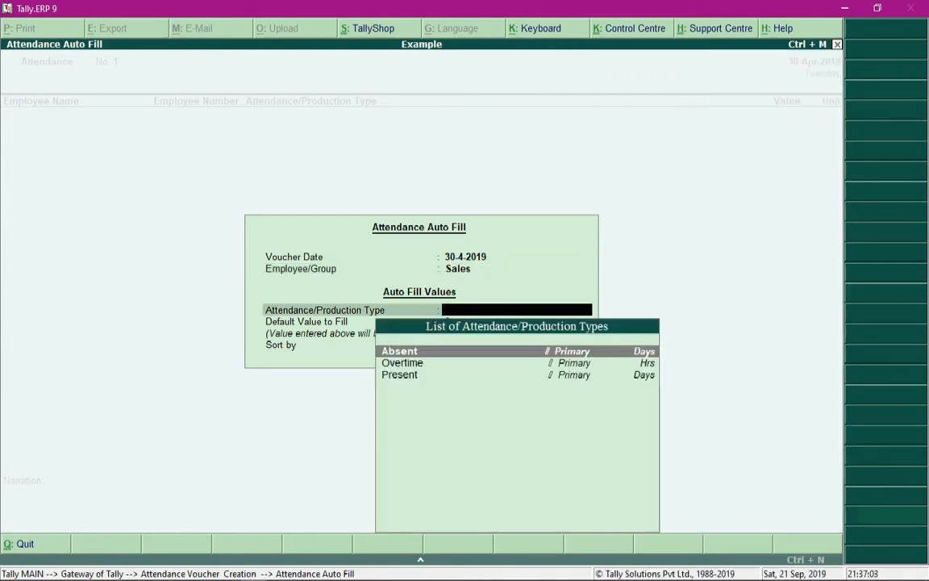
Step: Choose Present as the attendance type with a default value of 10 and fill the voucher sorted by Employee Name
{"action": "key", "text": "Down"}
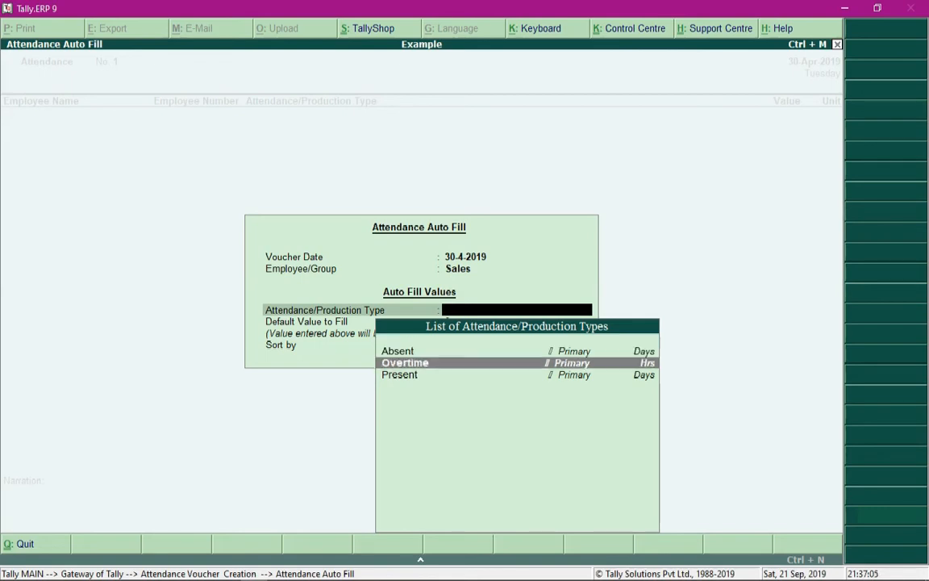
{"action": "key", "text": "Down"}
{"action": "key", "text": "Return"}
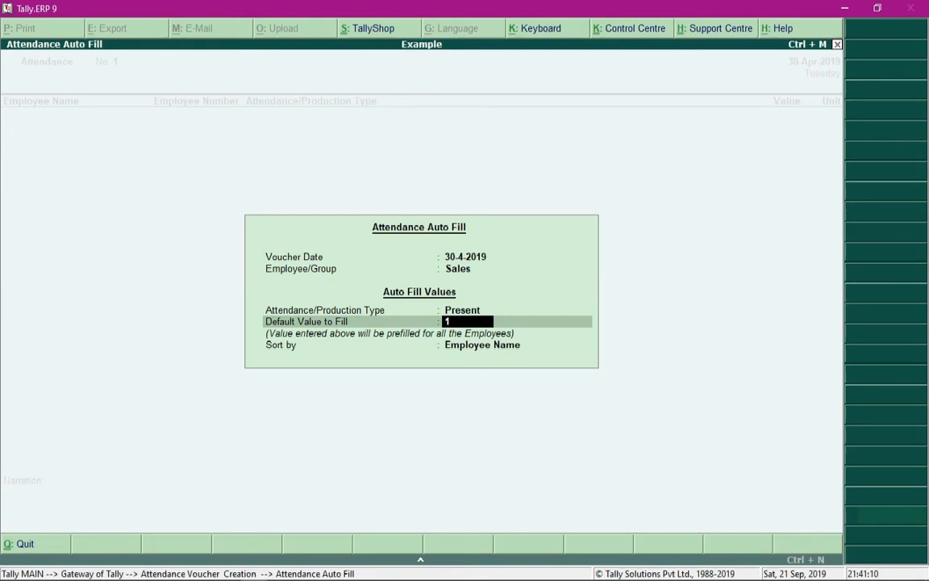
{"action": "type", "text": "10"}
{"action": "key", "text": "BackSpace"}
{"action": "key", "text": "BackSpace"}
{"action": "type", "text": "01"}
{"action": "key", "text": "BackSpace"}
{"action": "key", "text": "BackSpace"}
{"action": "type", "text": "10"}
{"action": "key", "text": "Return"}
{"action": "key", "text": "Return"}
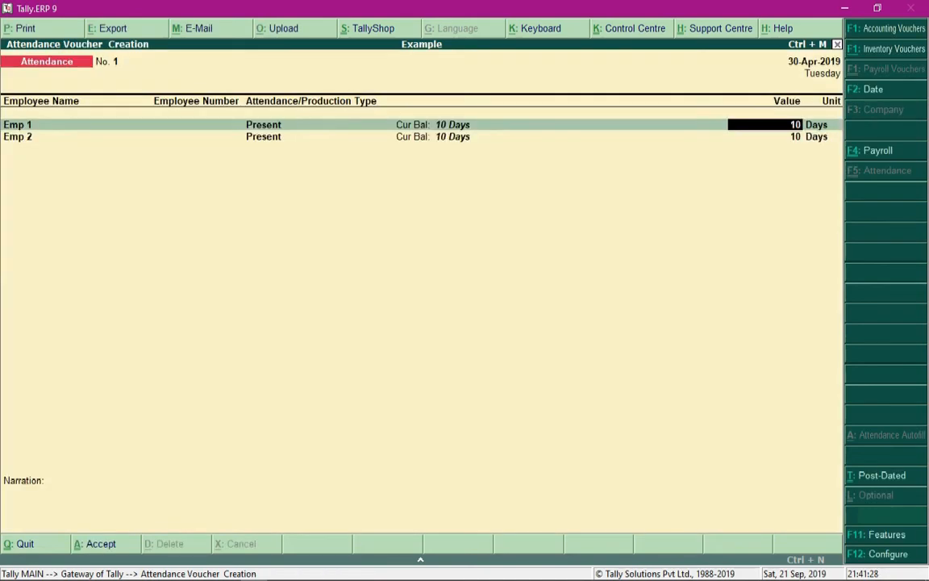
Step: Set Emp 2's Present value to 2 and accept the attendance voucher
{"action": "key", "text": "Return"}
{"action": "key", "text": "Up"}
{"action": "key", "text": "Down"}
{"action": "key", "text": "Up"}
{"action": "key", "text": "Down"}
{"action": "key", "text": "Up"}
{"action": "key", "text": "Return"}
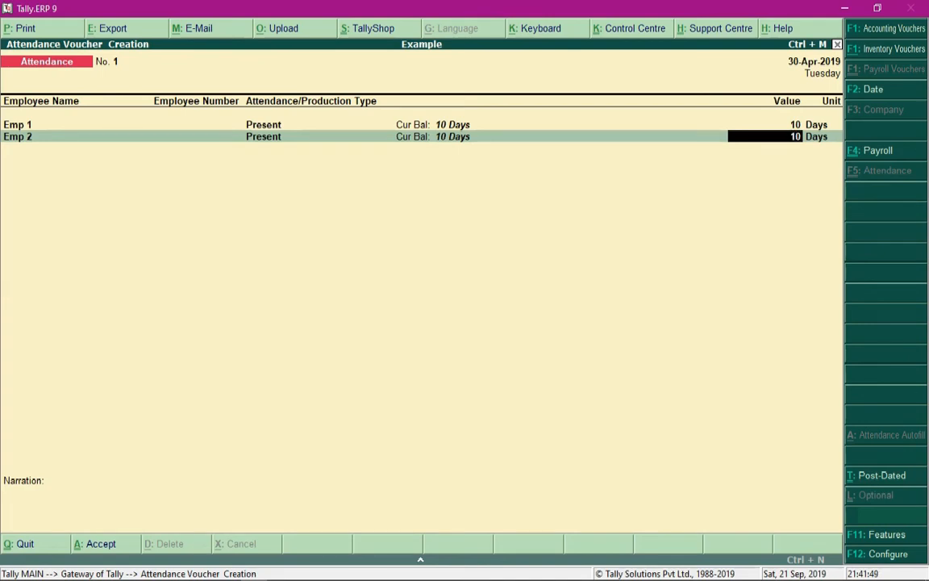
{"action": "type", "text": "2"}
{"action": "key", "text": "ctrl+a"}
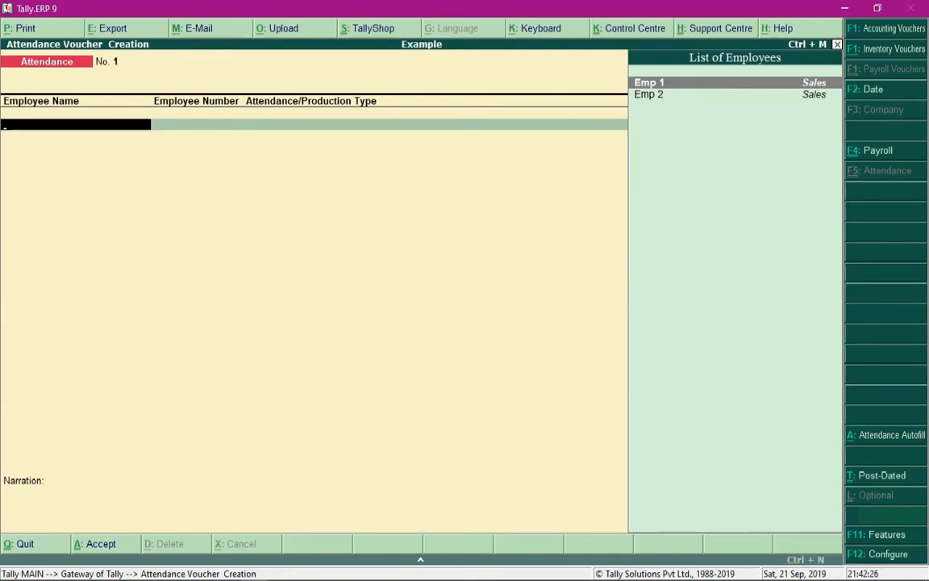
Step: Start another attendance auto fill with voucher date 30-4-2019 for the Sales employee group
{"action": "key", "text": "alt+a"}
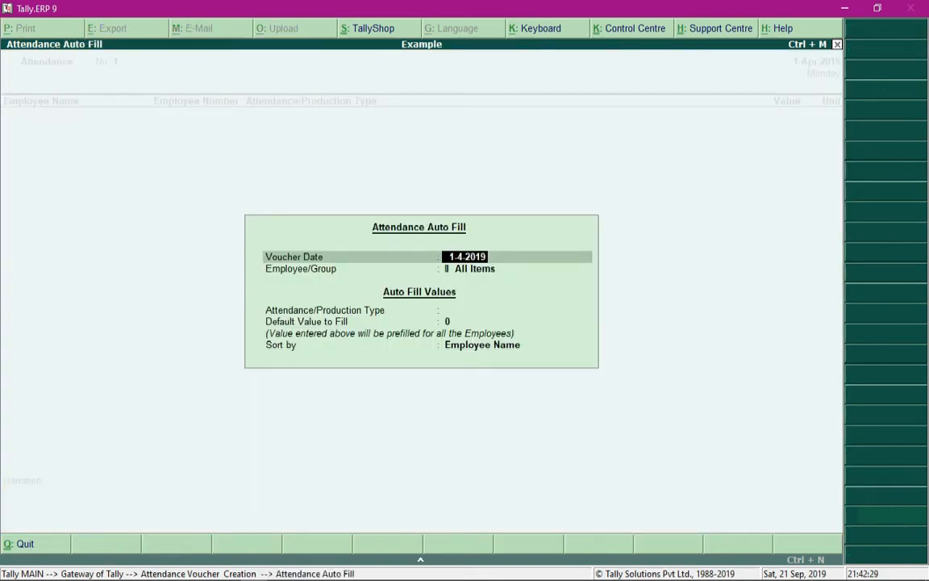
{"action": "type", "text": "30-"}
{"action": "type", "text": "3"}
{"action": "key", "text": "BackSpace"}
{"action": "type", "text": "4"}
{"action": "key", "text": "Return"}
{"action": "key", "text": "Down"}
{"action": "key", "text": "Down"}
{"action": "key", "text": "Down"}
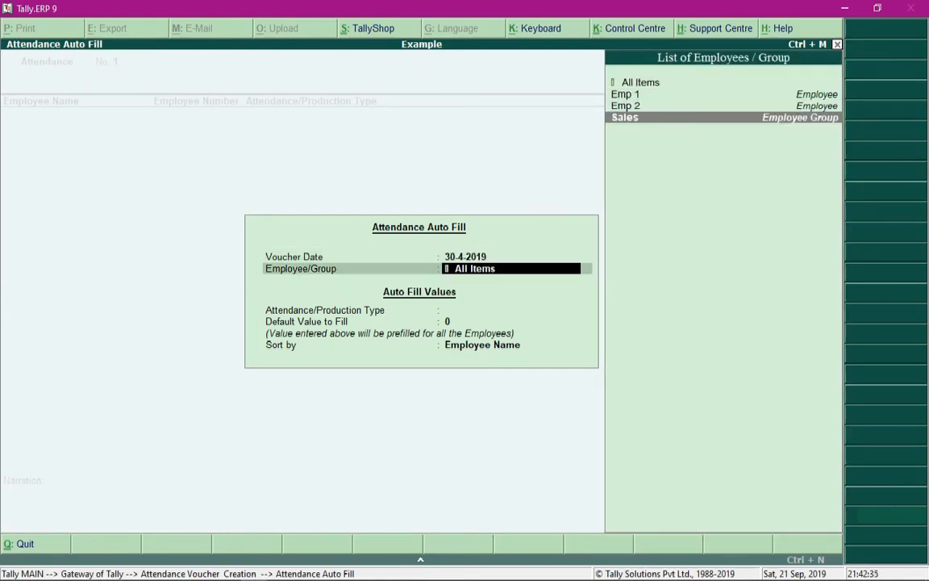
{"action": "key", "text": "Return"}
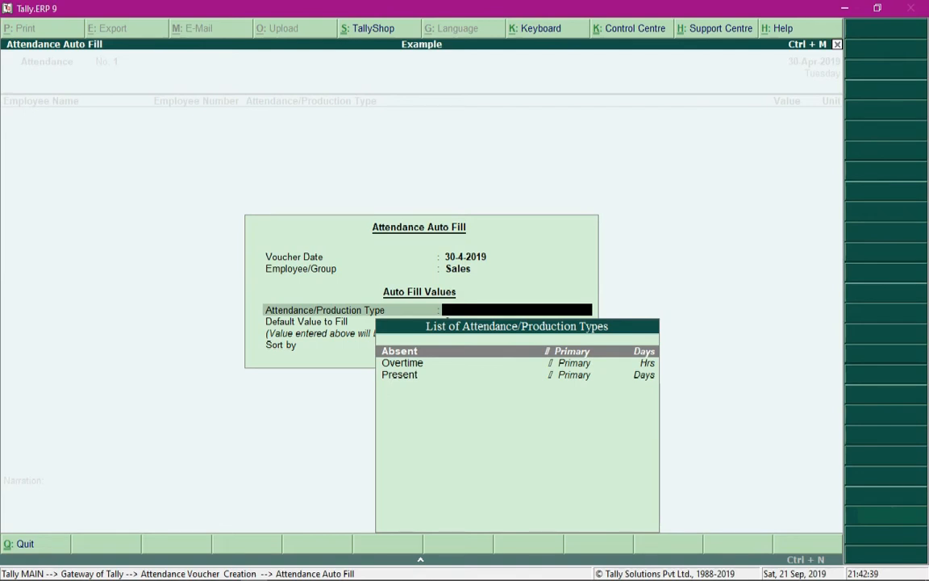
Step: Choose Overtime as the attendance type with a default value of 4 and fill the voucher sorted by Employee Name
{"action": "key", "text": "Down"}
{"action": "key", "text": "Return"}
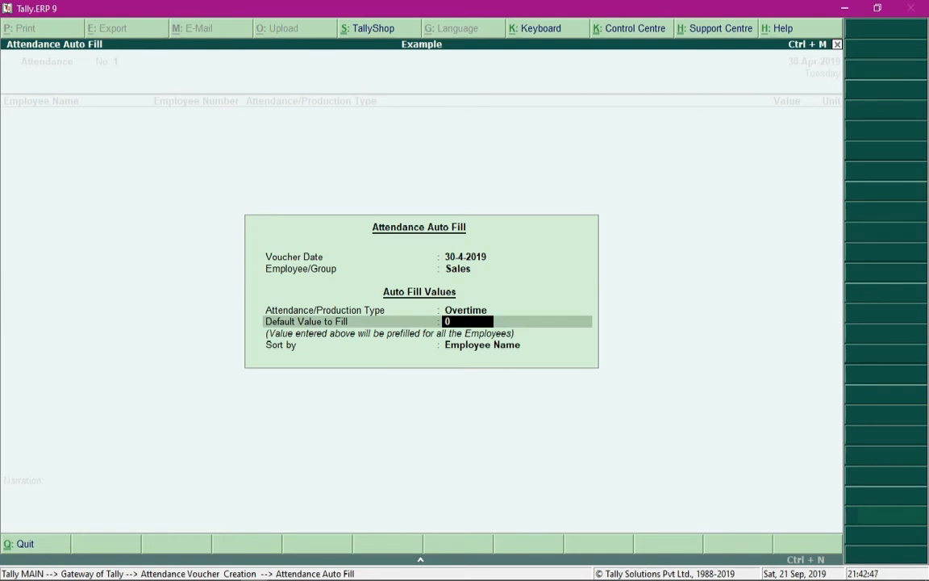
{"action": "type", "text": "4"}
{"action": "key", "text": "Return"}
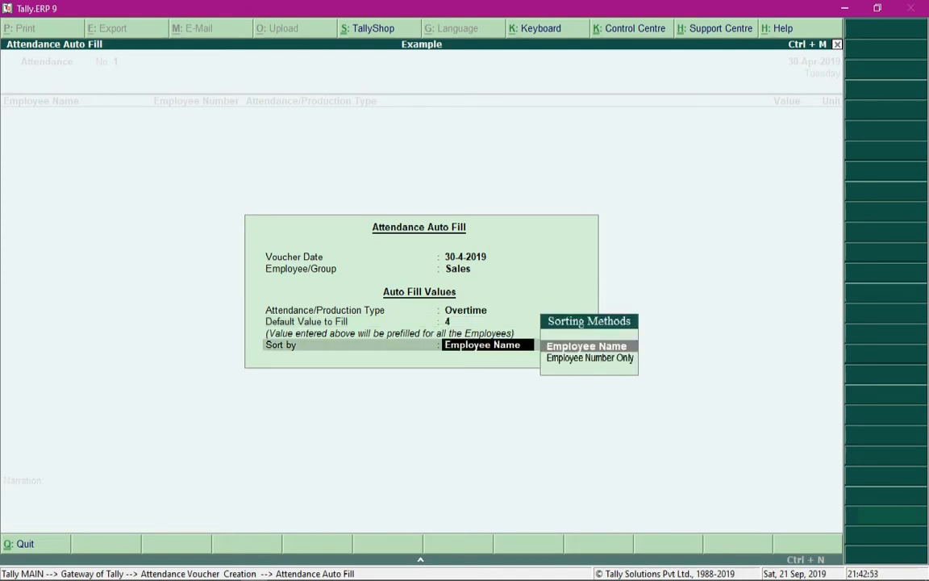
{"action": "key", "text": "Return"}
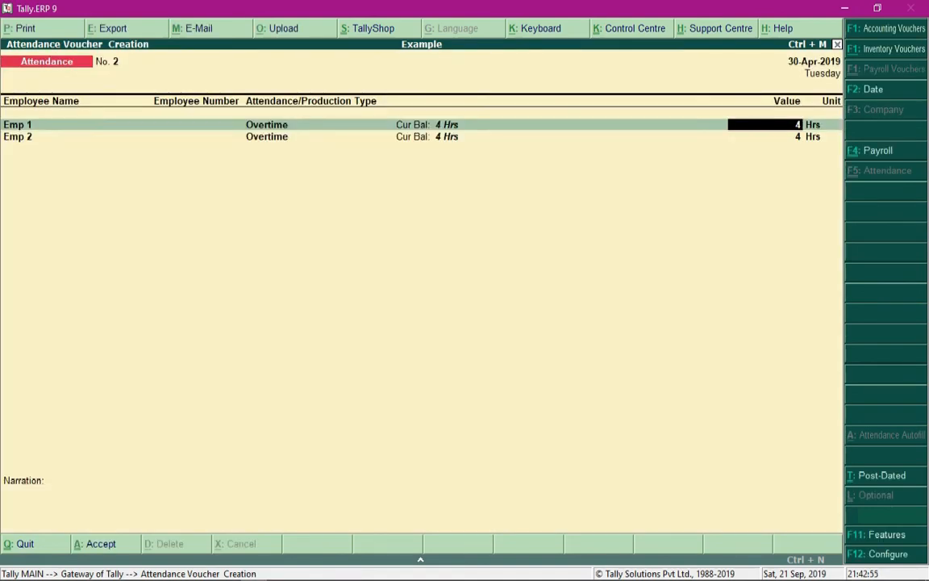
Step: Keep the filled Overtime values for Emp 1 and Emp 2 and accept the attendance voucher
{"action": "key", "text": "Return"}
{"action": "key", "text": "Up"}
{"action": "key", "text": "Return"}
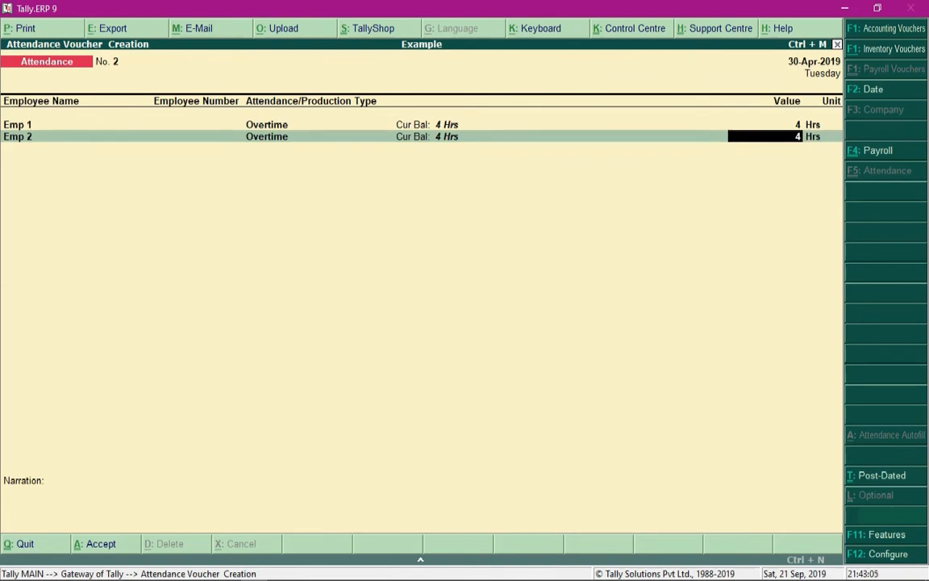
{"action": "key", "text": "ctrl+a"}
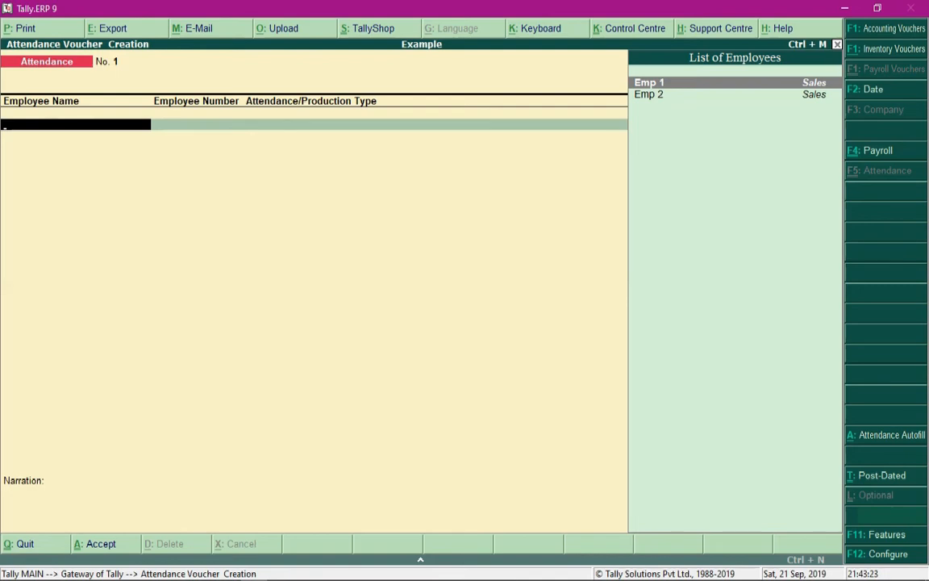
Step: In a new payroll voucher, start Payroll Autofill for the Salary process from 1-4-2019 to 30-4-2019
{"action": "key", "text": "ctrl+F4"}
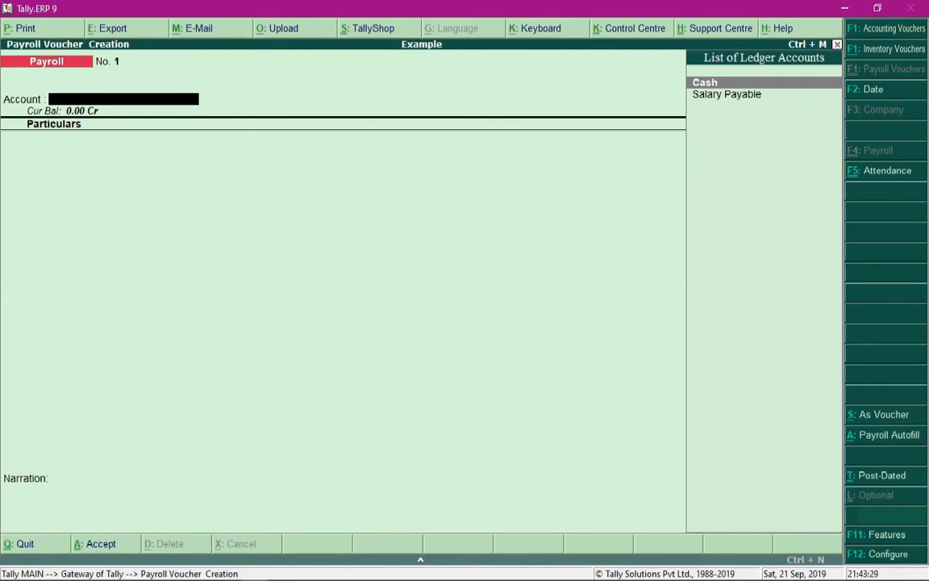
{"action": "key", "text": "alt+a"}
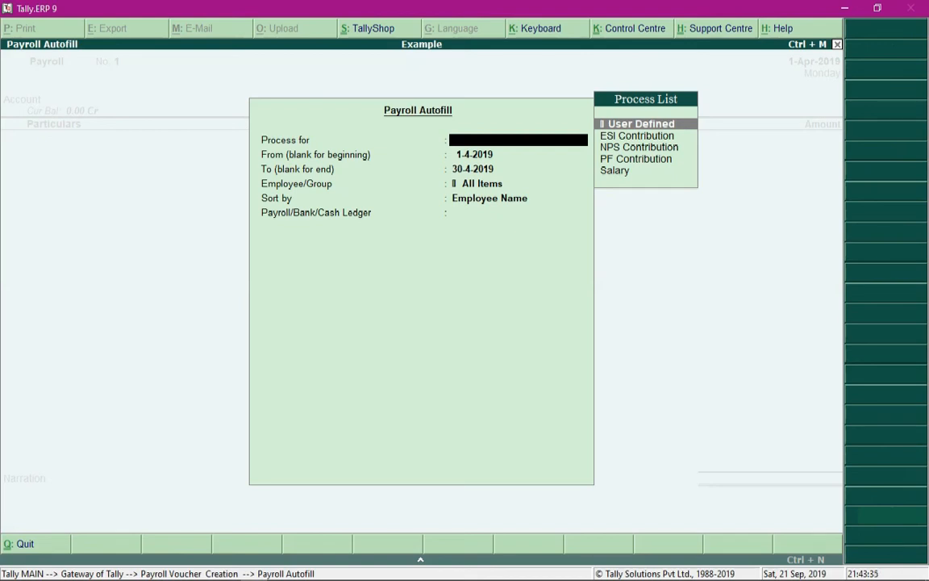
{"action": "key", "text": "Down"}
{"action": "key", "text": "Down"}
{"action": "key", "text": "Down"}
{"action": "key", "text": "Down"}
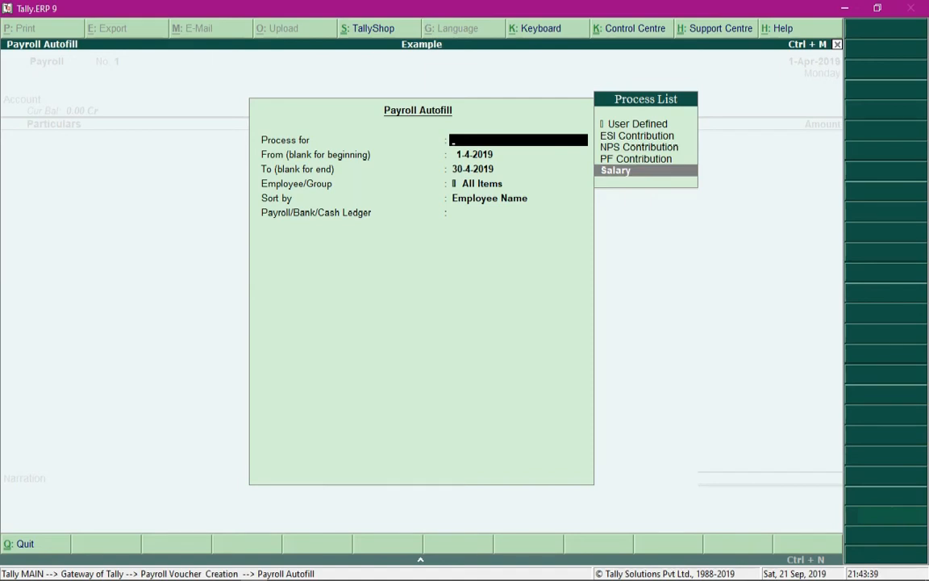
{"action": "key", "text": "Return"}
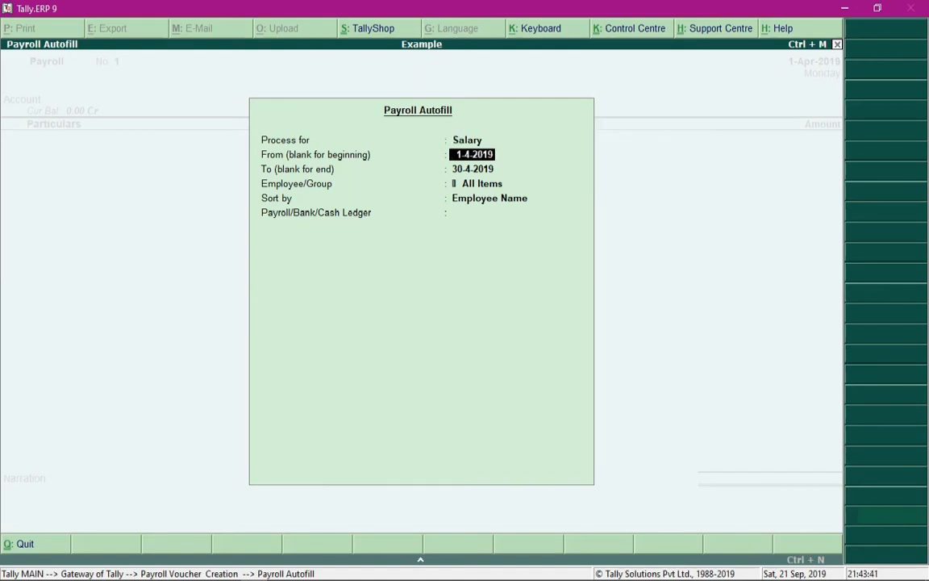
{"action": "key", "text": "Return"}
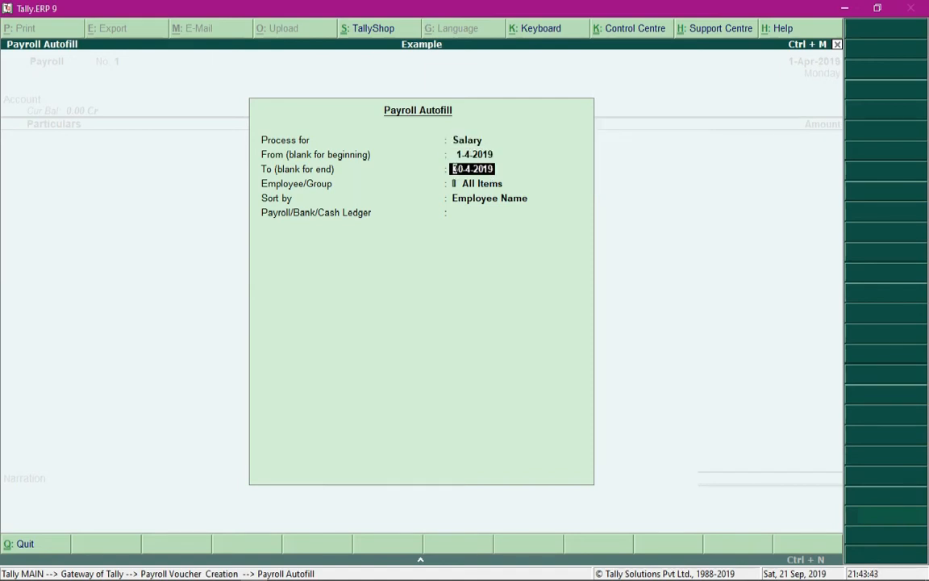
{"action": "key", "text": "Return"}
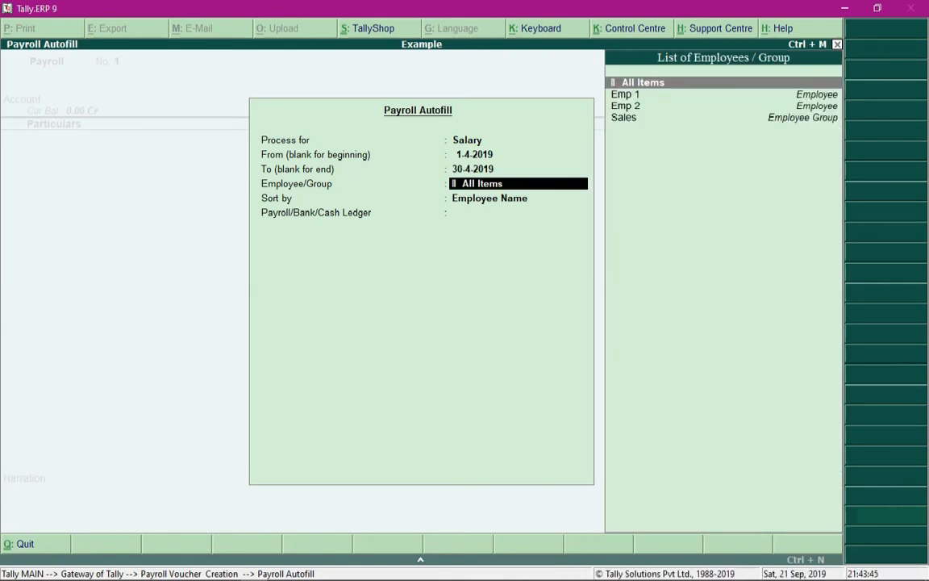
Step: Set the payroll autofill's employee/group to Sales and sort by Employee Name
{"action": "key", "text": "Down"}
{"action": "key", "text": "Down"}
{"action": "key", "text": "Down"}
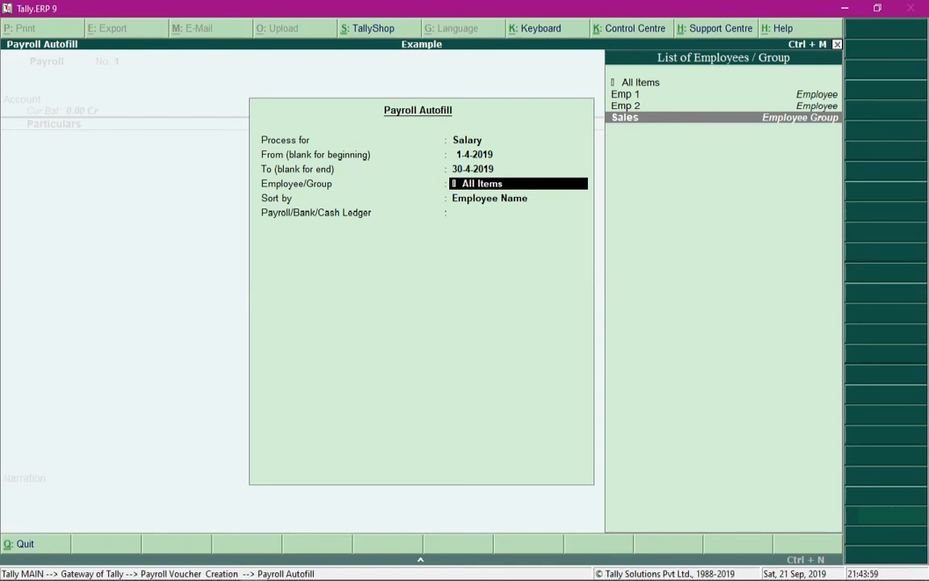
{"action": "key", "text": "Up"}
{"action": "key", "text": "Up"}
{"action": "key", "text": "Up"}
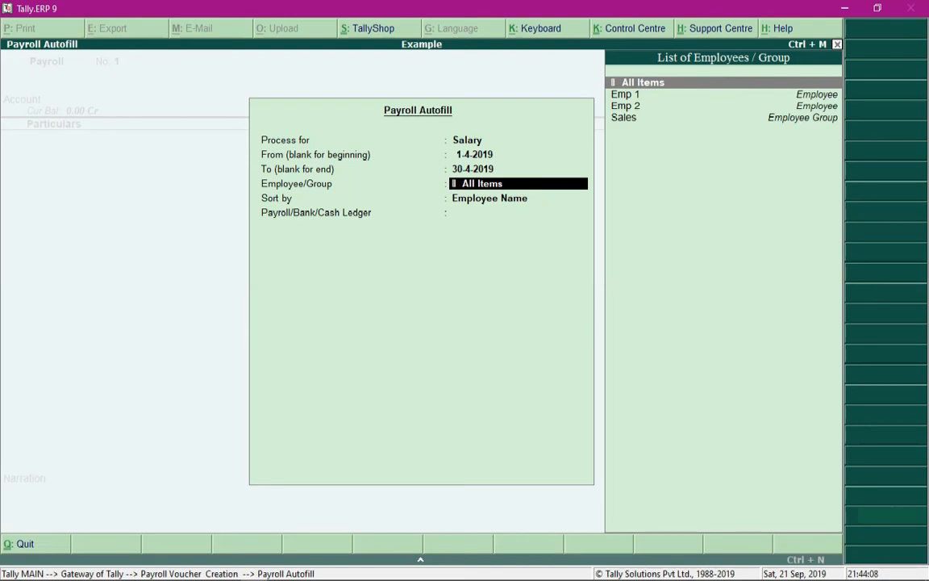
{"action": "key", "text": "Down"}
{"action": "key", "text": "Down"}
{"action": "key", "text": "Down"}
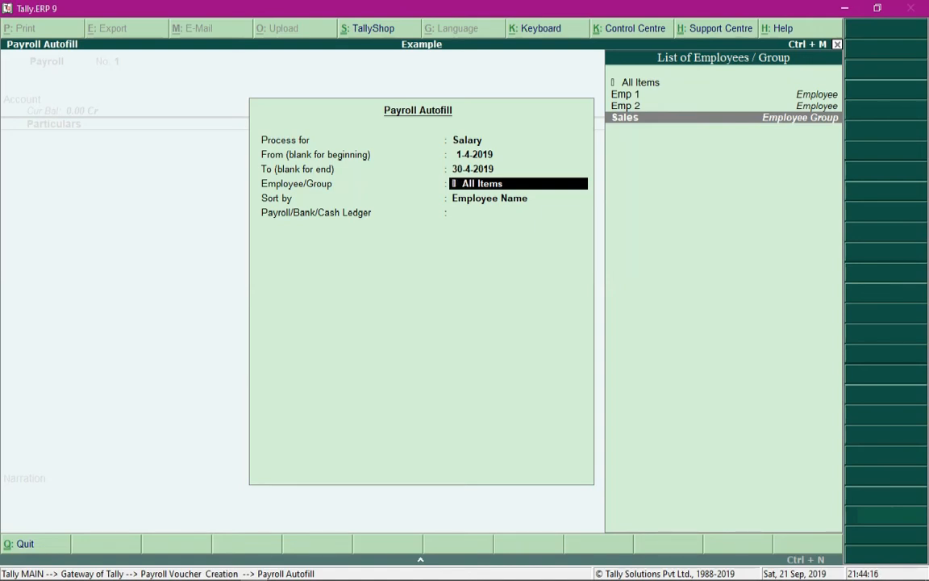
{"action": "key", "text": "Return"}
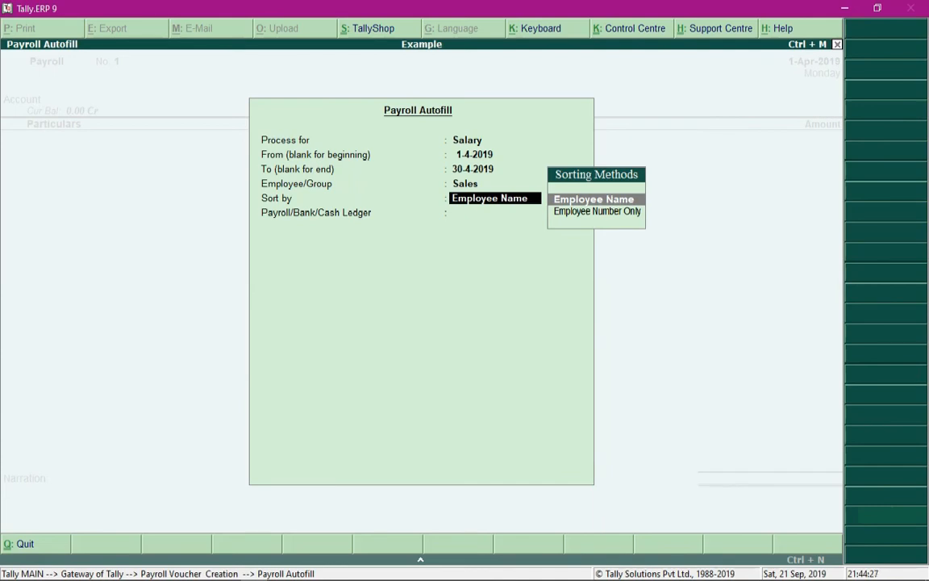
{"action": "key", "text": "Return"}
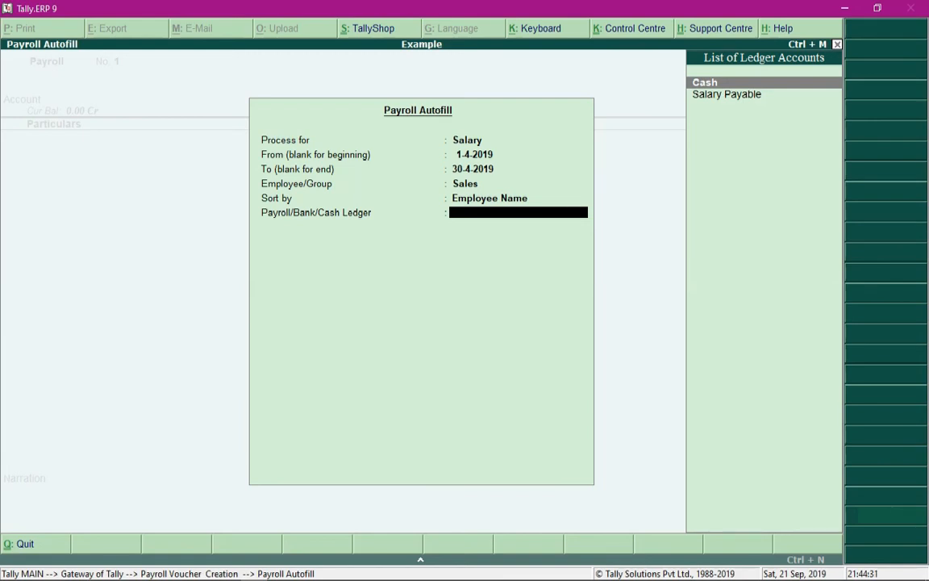
Step: Choose Salary Payable as the payroll ledger, fill the salary voucher and accept it
{"action": "key", "text": "Down"}
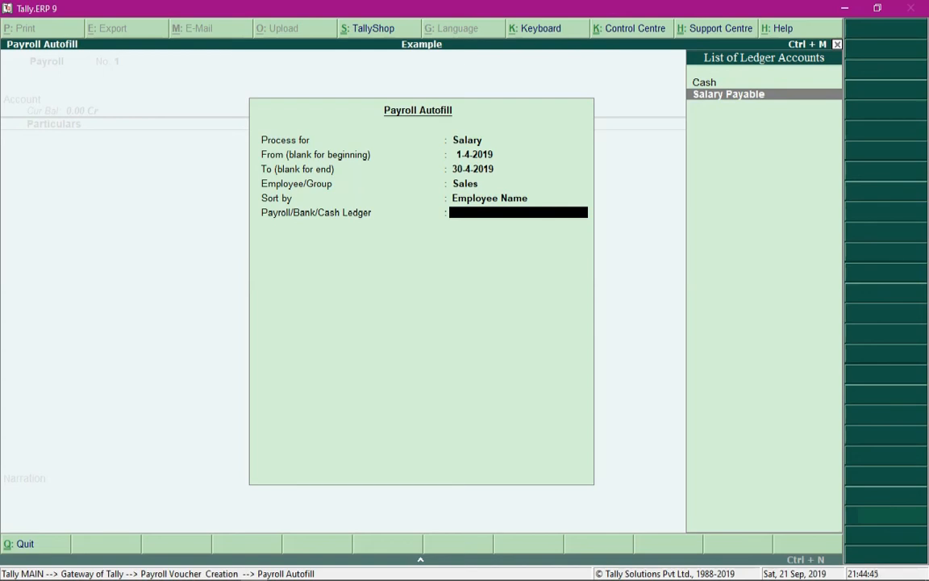
{"action": "key", "text": "Return"}
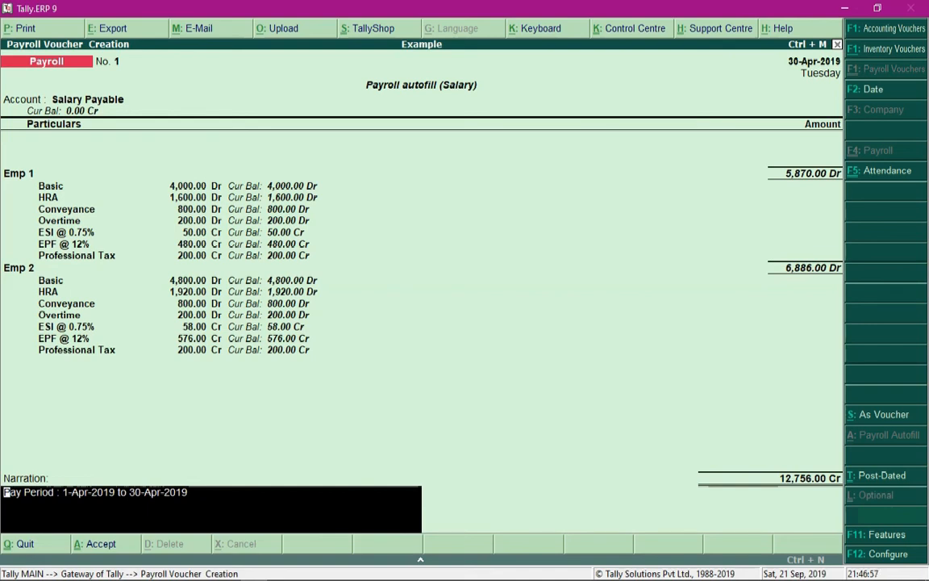
{"action": "key", "text": "ctrl+a"}
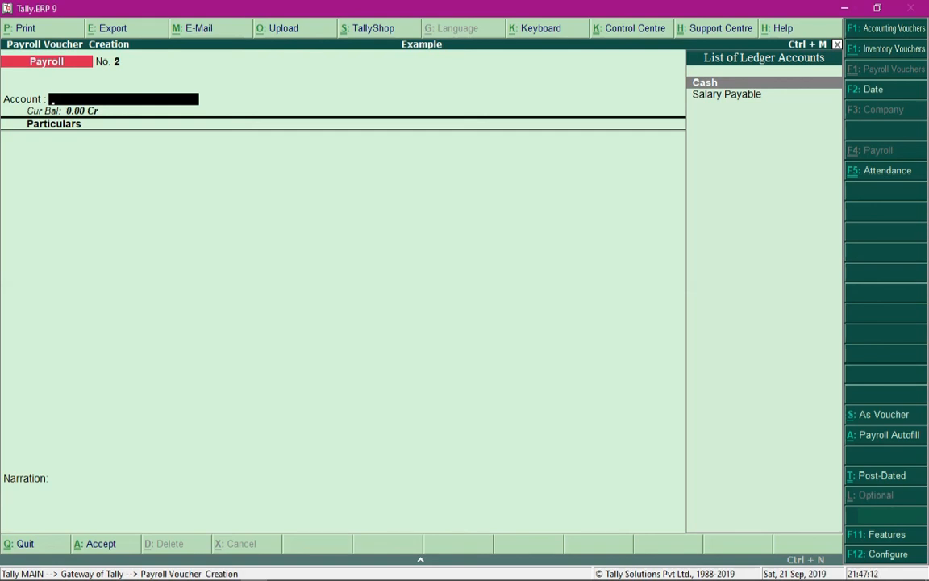
Step: Leave payroll voucher creation and open a Payment voucher under Accounting Vouchers
{"action": "key", "text": "Escape"}
{"action": "key", "text": "Return"}
{"action": "key", "text": "Up"}
{"action": "key", "text": "Up"}
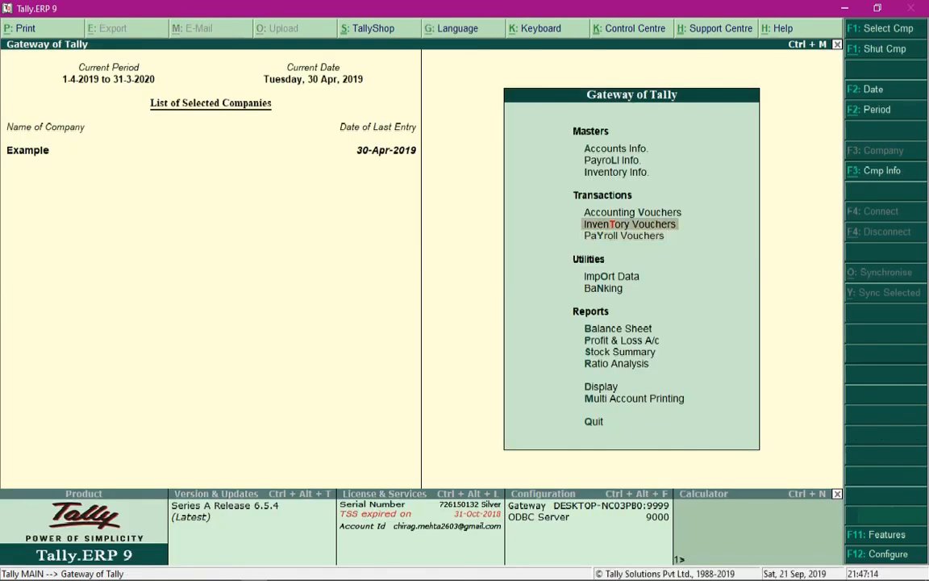
{"action": "key", "text": "Return"}
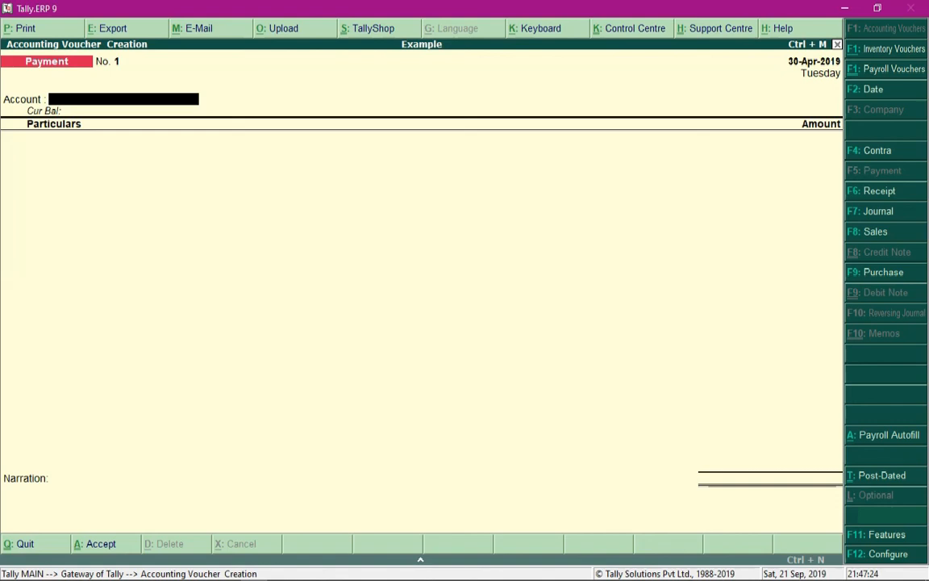
Step: Start Payment Autofill for Salary Payment from 1-4-2019 to 30-4-2019 with voucher date 30-4-2019
{"action": "key", "text": "alt+a"}
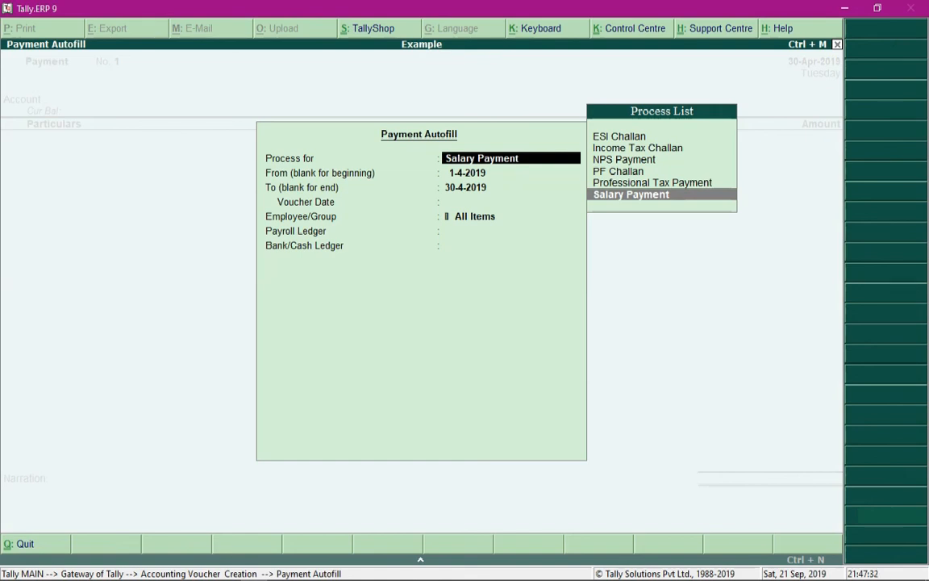
{"action": "key", "text": "Return"}
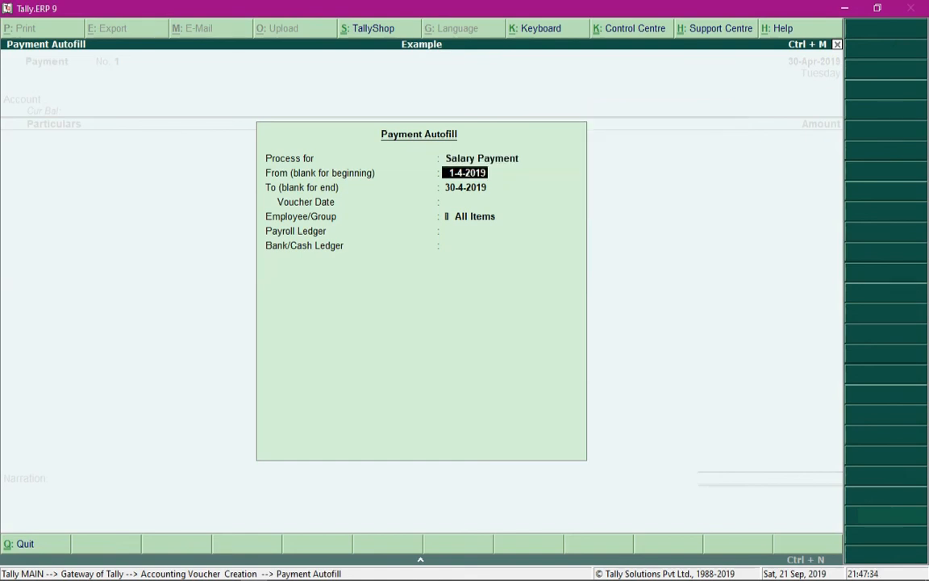
{"action": "key", "text": "Return"}
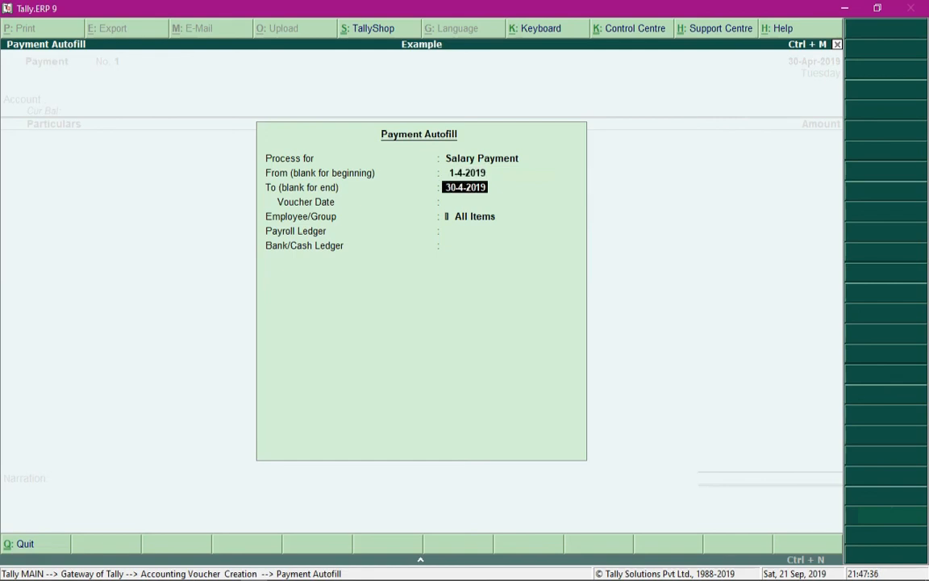
{"action": "key", "text": "Return"}
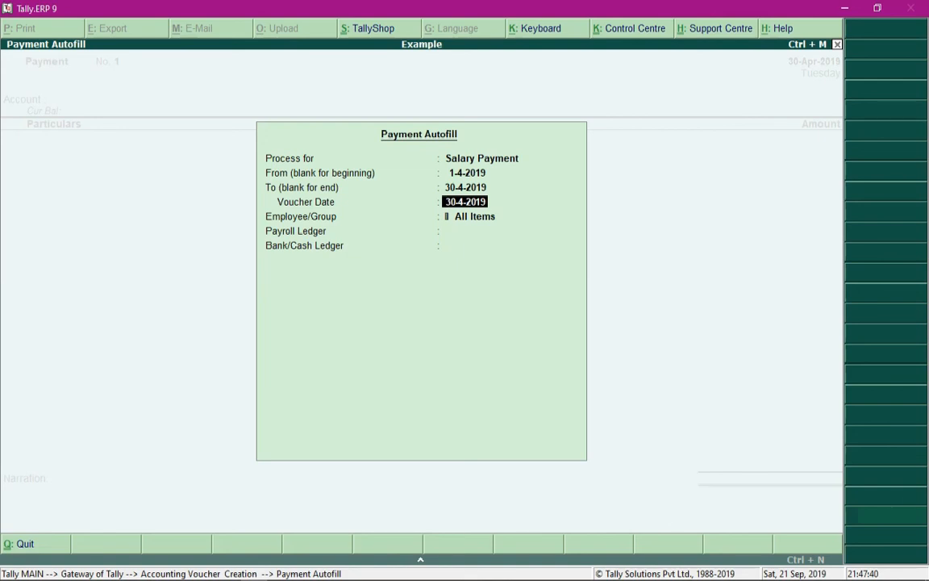
{"action": "key", "text": "Return"}
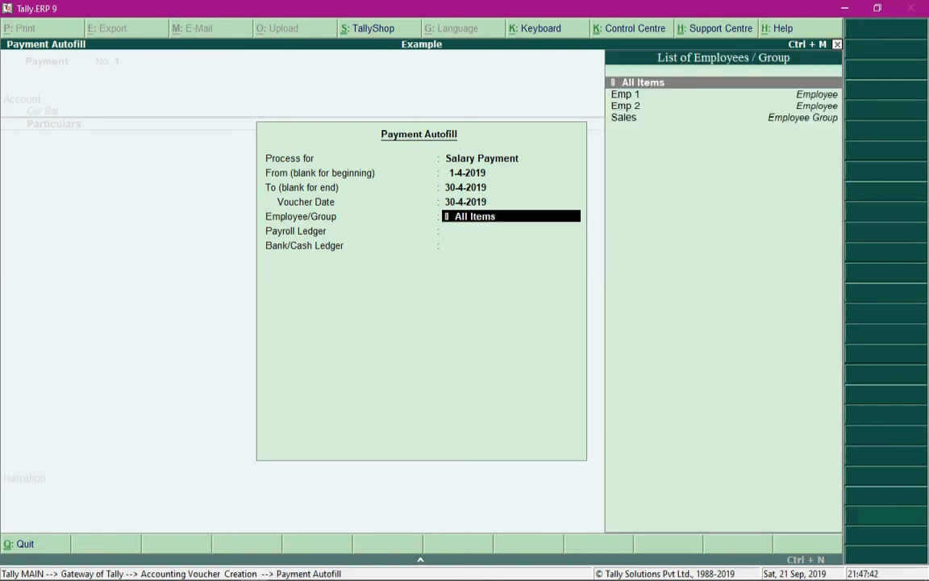
Step: Fill and save the salary payment for the Sales group using Salary Payable and Cash, including employees having 'For Banking' details
{"action": "key", "text": "Down"}
{"action": "key", "text": "Down"}
{"action": "key", "text": "Down"}
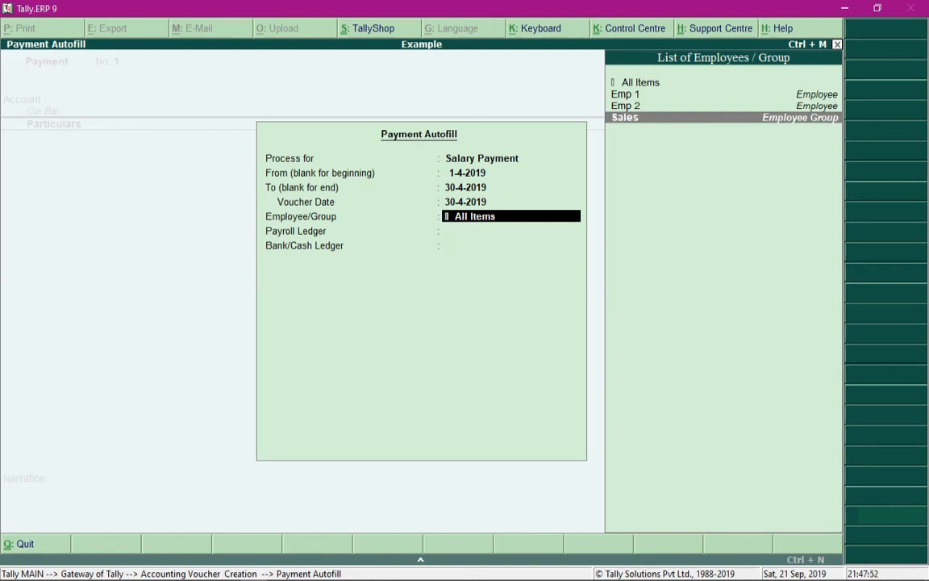
{"action": "key", "text": "Return"}
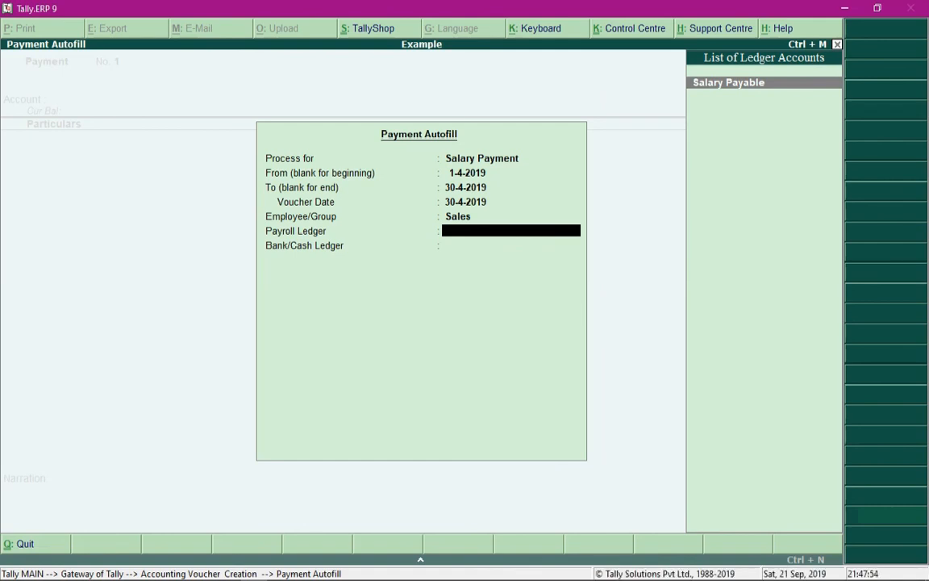
{"action": "key", "text": "Return"}
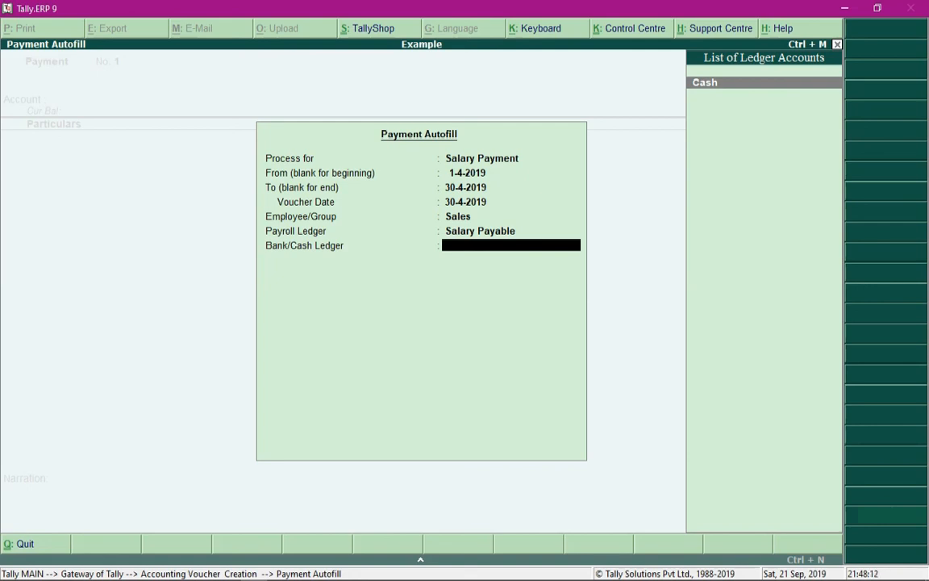
{"action": "key", "text": "Return"}
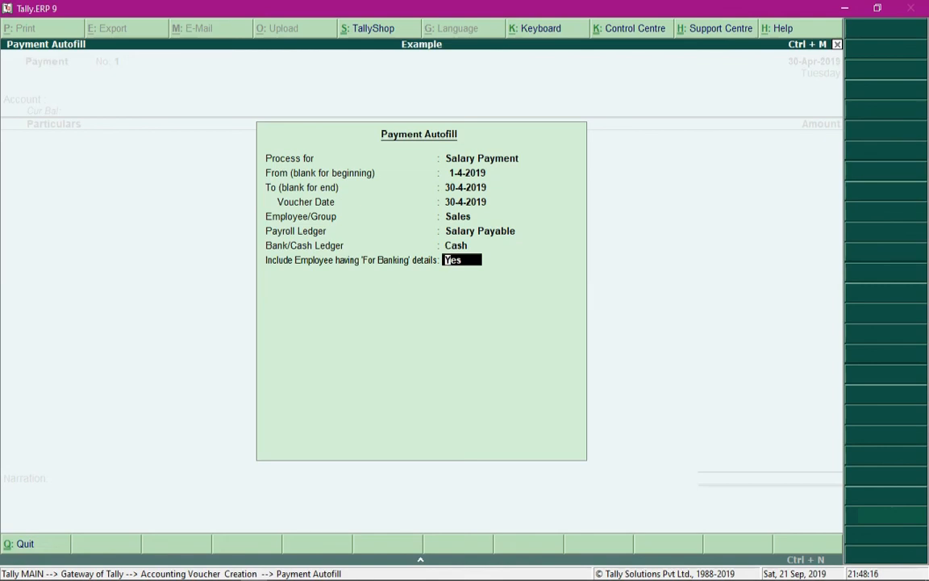
{"action": "key", "text": "Return"}
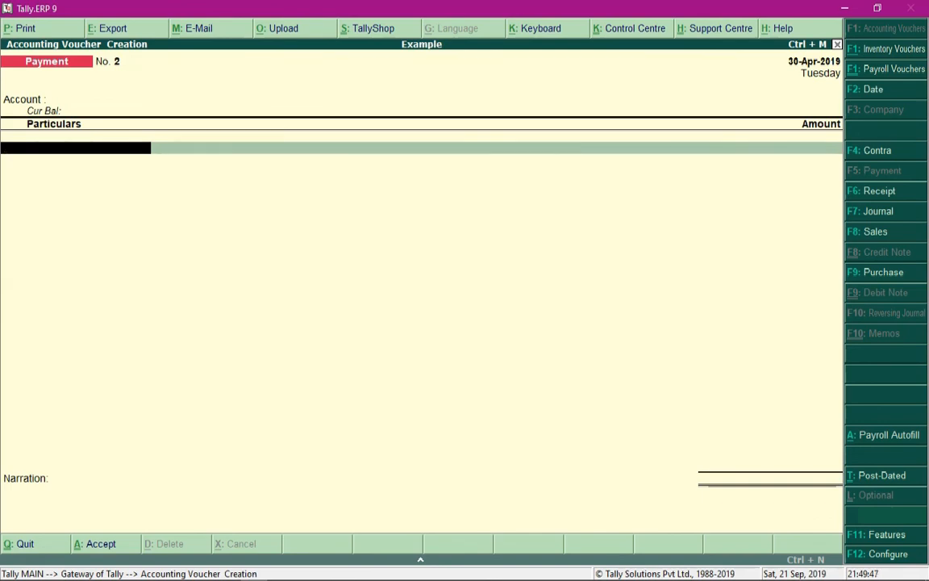
{"action": "key", "text": "BackSpace"}
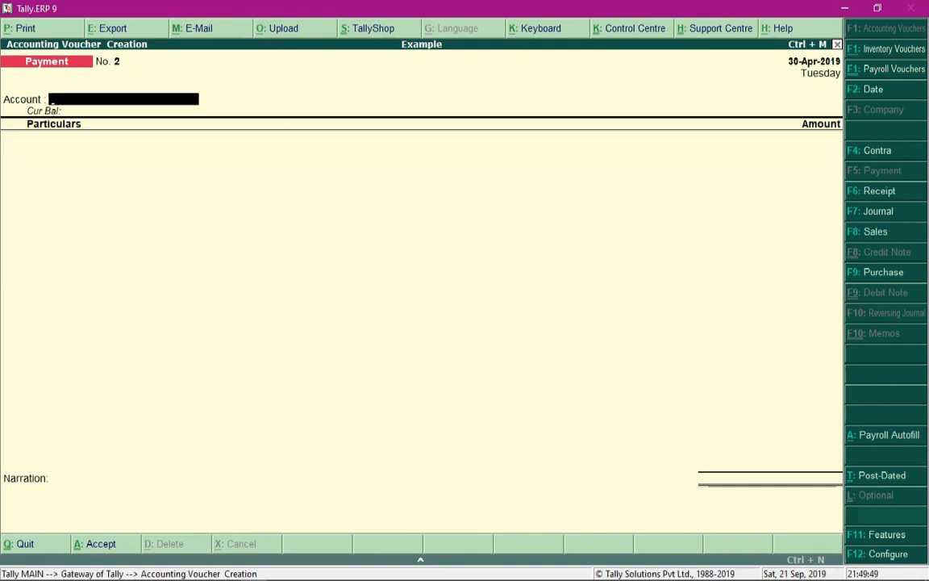